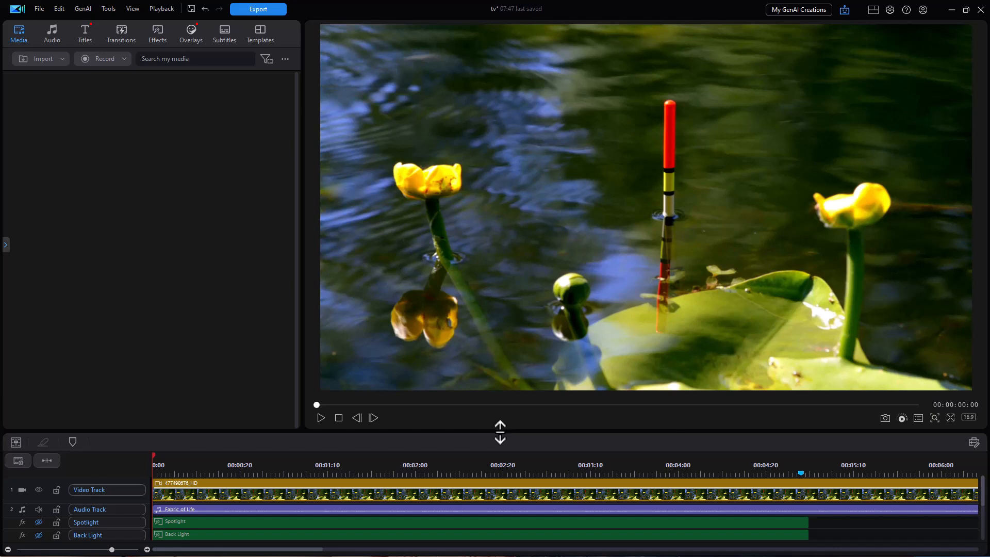
- Enlarge the timeline to examine the effect tracks below the audio track, and restore its smaller height
left_click_drag(500, 432, 493, 344)
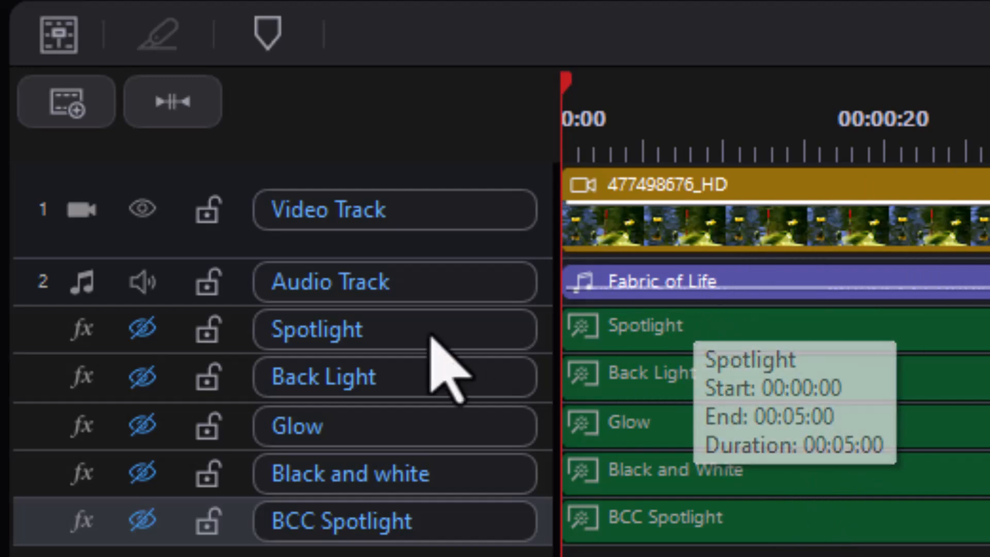
left_click(426, 287)
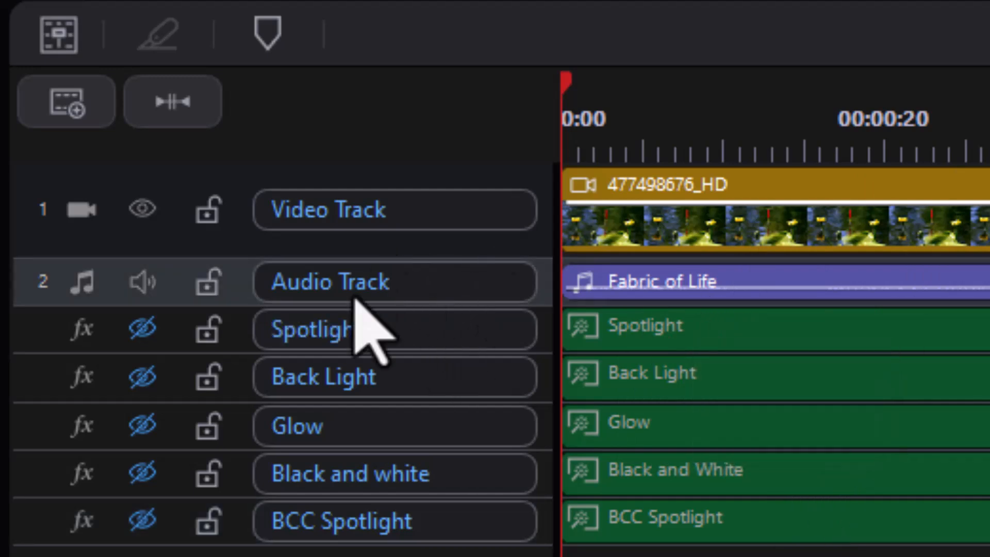
left_click(433, 337)
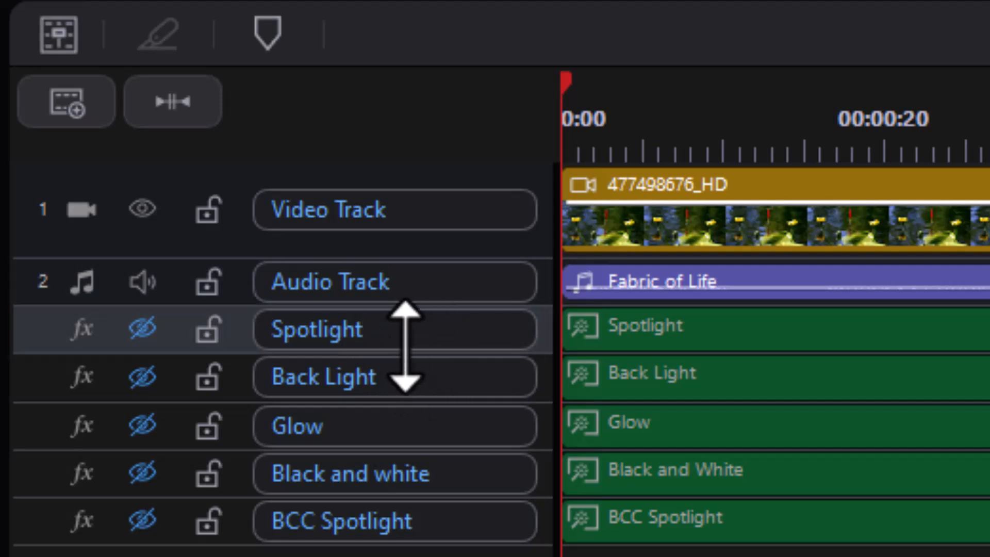
double_click(342, 332)
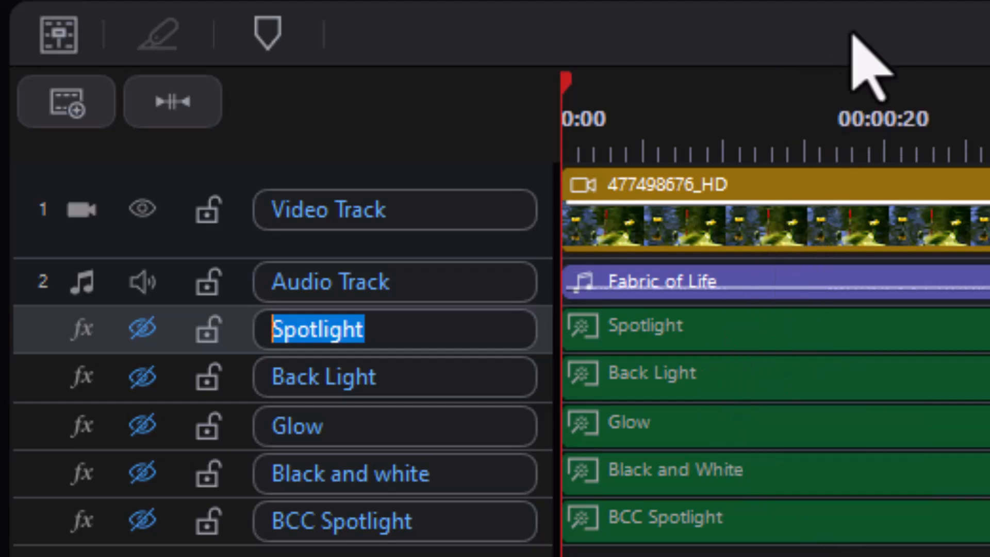
left_click_drag(857, 3, 804, 181)
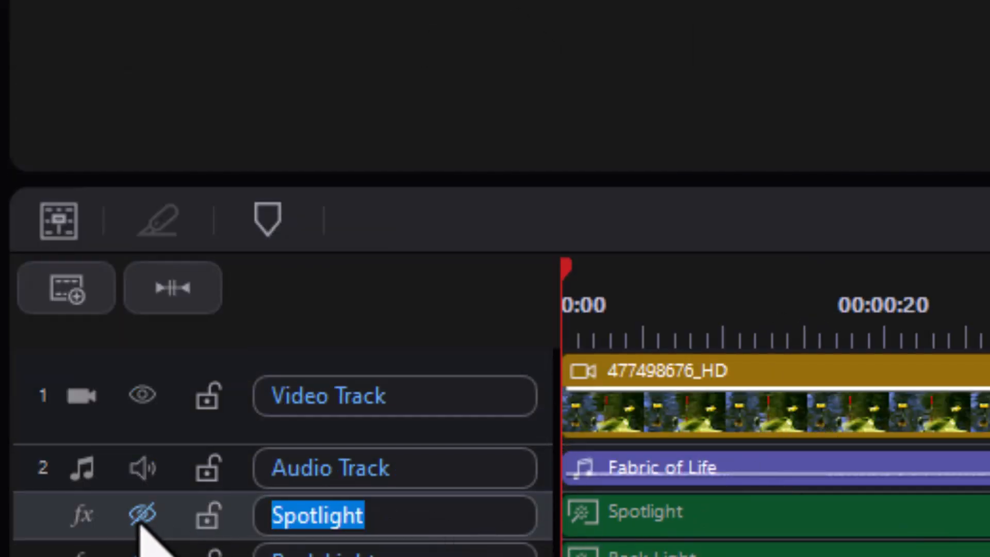
- Enable the Spotlight effect track and bring up the effect's settings with all parameters fully in view
left_click(139, 522)
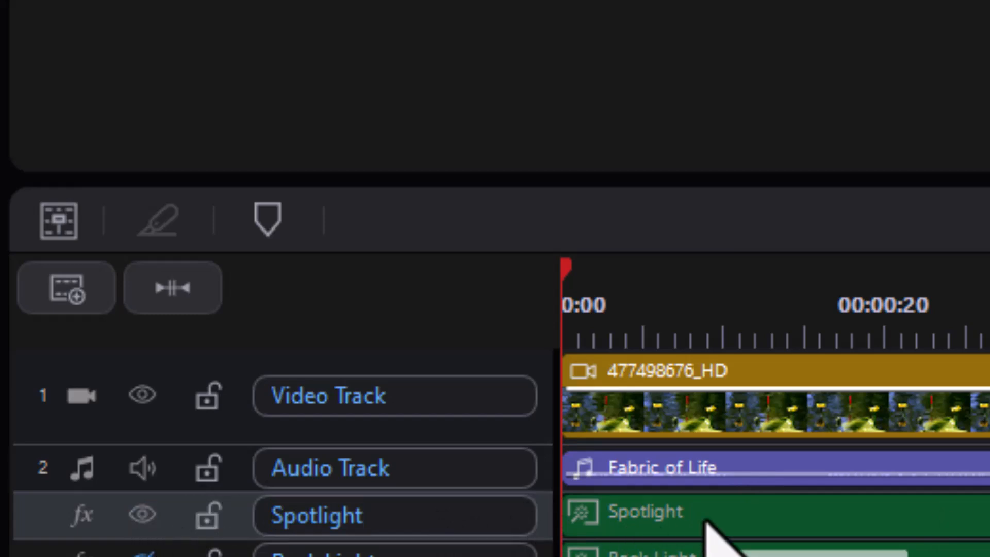
left_click(706, 522)
left_click(265, 220)
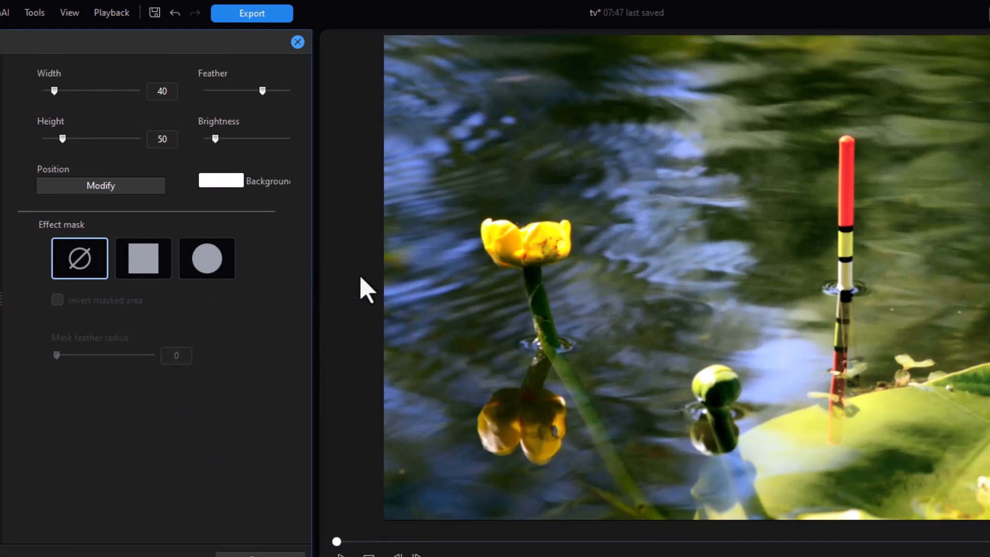
left_click_drag(316, 266, 409, 269)
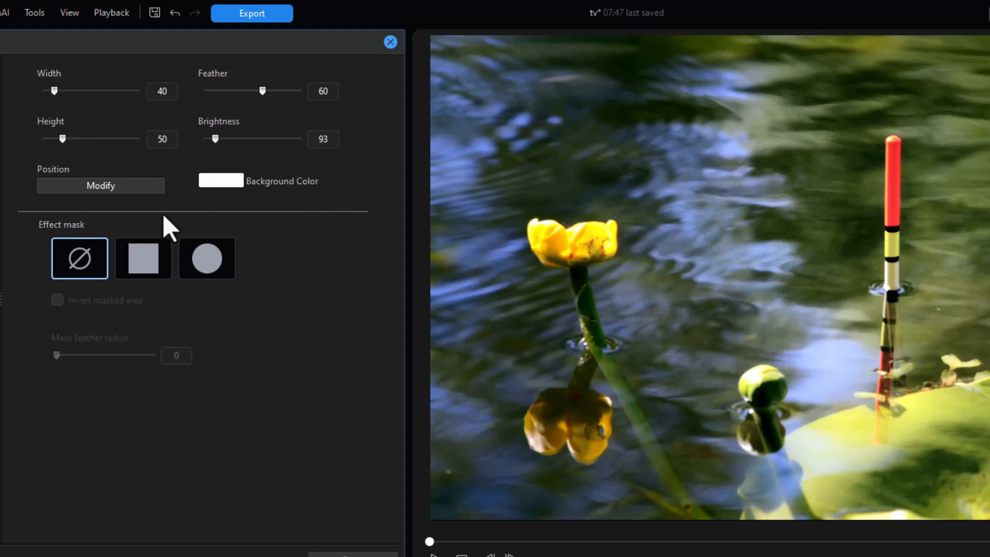
- Modify the Spotlight position so its centre sits on the fishing float, at the lower end of the red section
left_click(105, 186)
left_click_drag(598, 164, 675, 97)
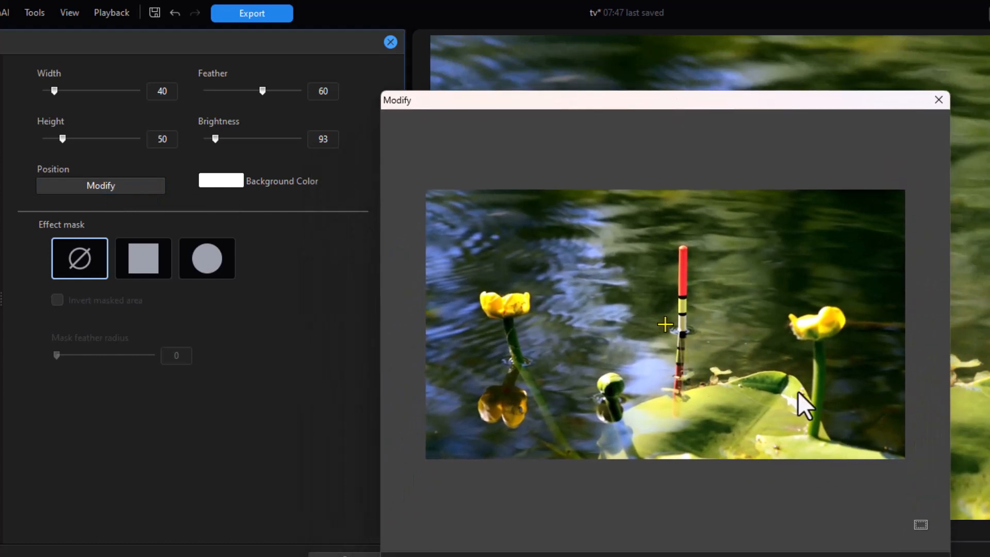
left_click_drag(669, 335, 680, 294)
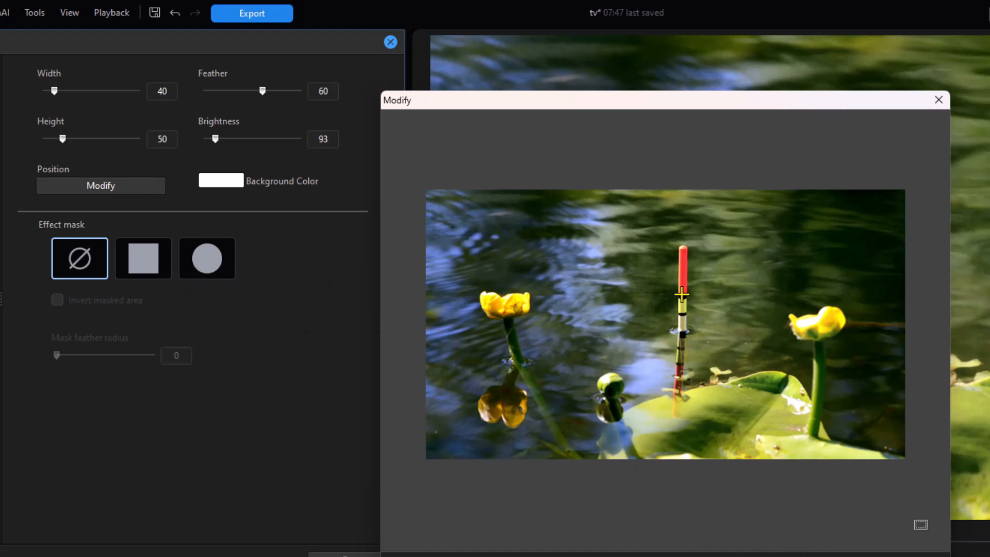
left_click(681, 294)
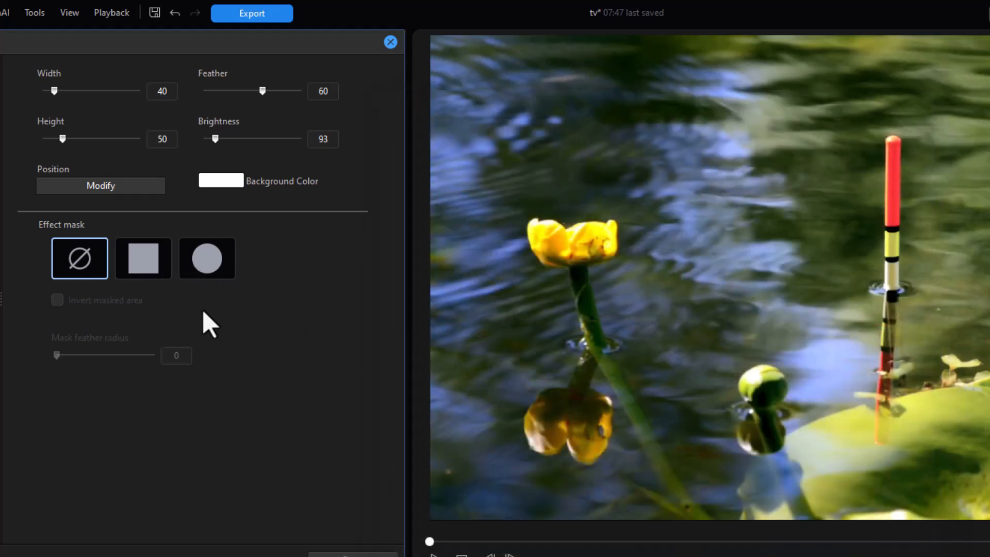
- Apply a circle effect mask to the Spotlight, narrow it to a tall oval and centre it around the float
left_click(214, 265)
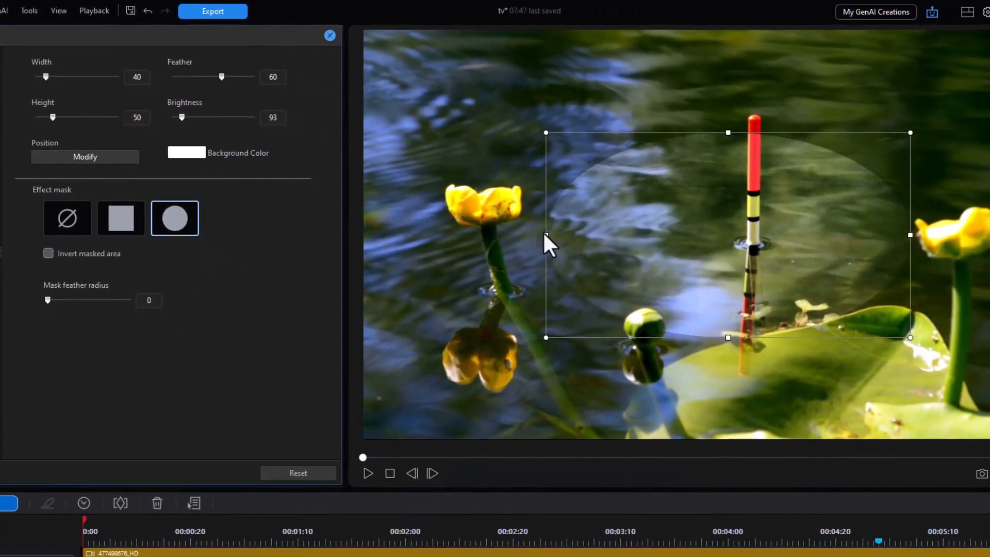
left_click_drag(546, 234, 675, 235)
left_click_drag(910, 235, 801, 237)
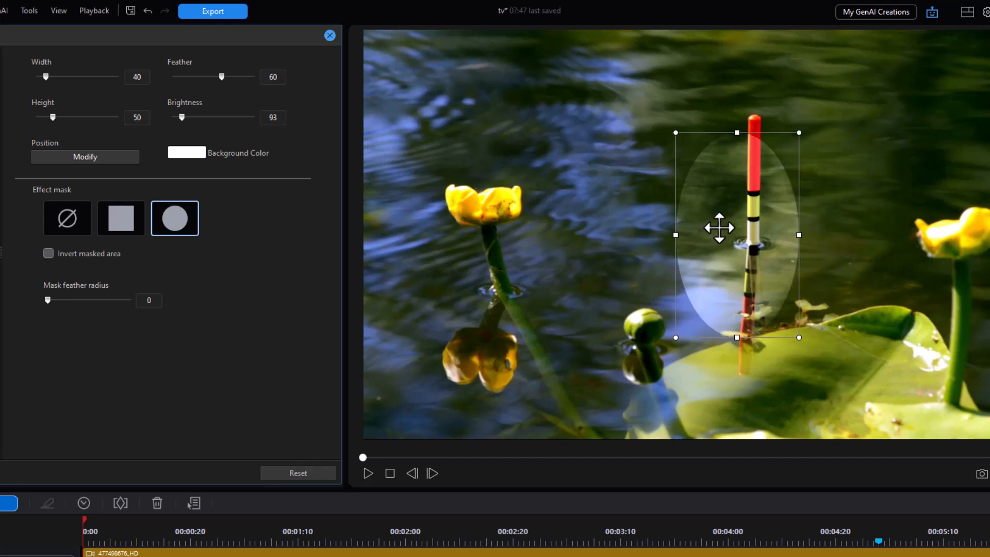
left_click_drag(723, 228, 753, 187)
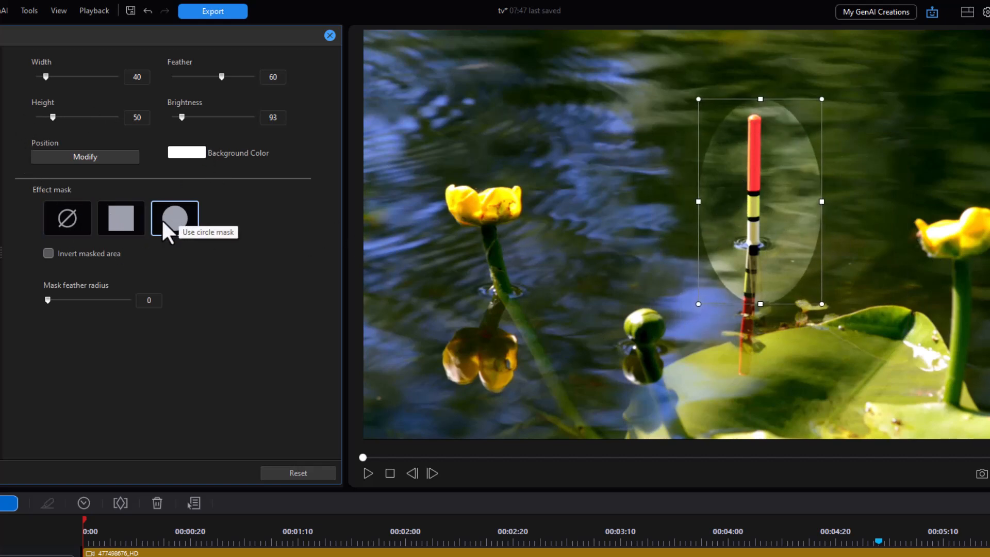
- Try inverting the masked area, restore the normal mask, and set the mask feather radius to 44
left_click(44, 251)
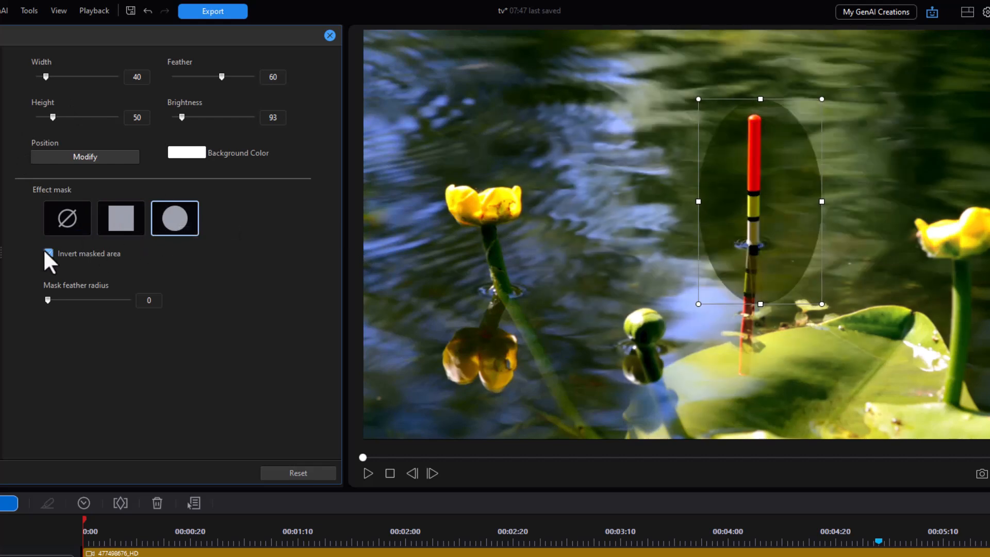
left_click(45, 250)
mouse_move(49, 299)
left_mouse_down()
mouse_move(80, 298)
mouse_move(51, 299)
mouse_move(66, 298)
left_mouse_up()
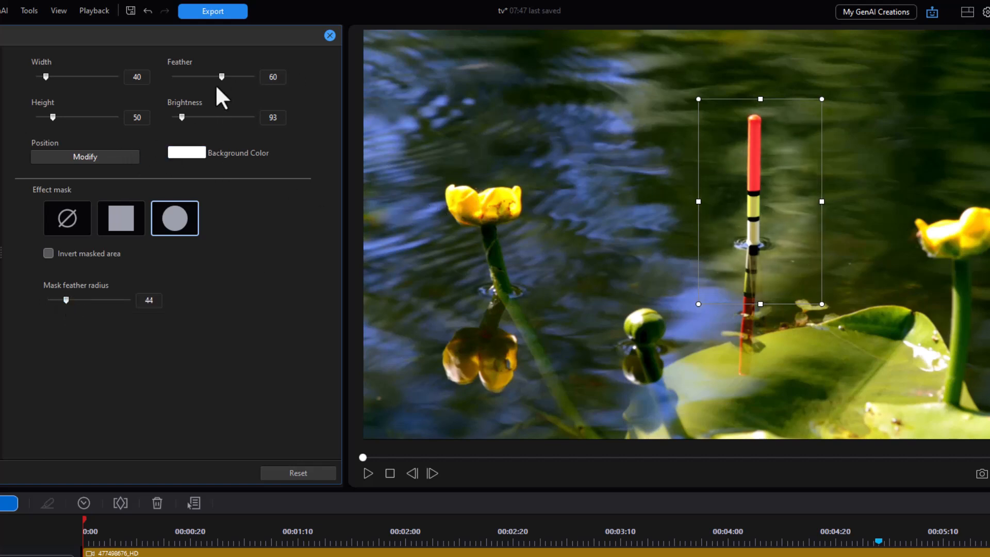
- Set the Spotlight height to 159 and nudge the mask slightly up and left around the float
left_click_drag(54, 118, 89, 122)
left_click_drag(751, 211, 744, 203)
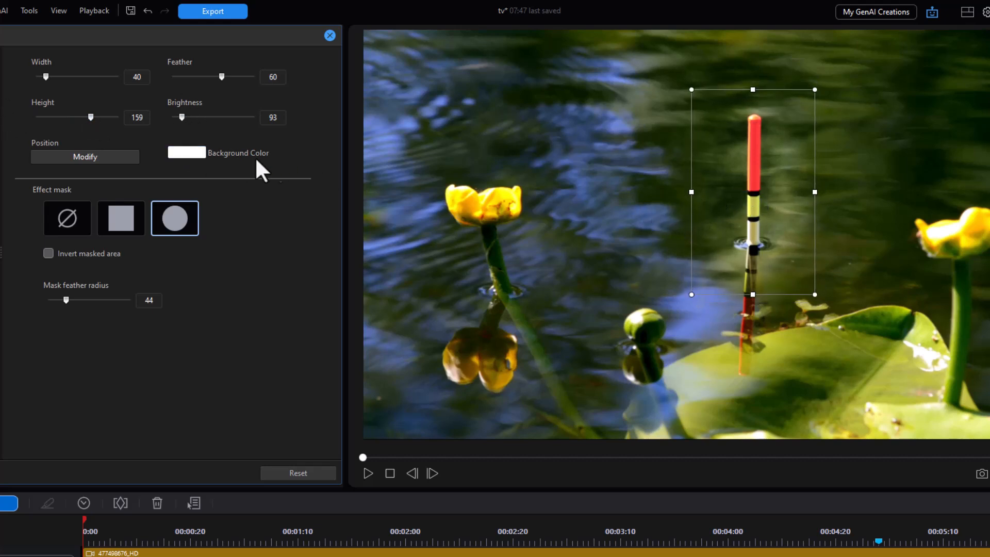
- Try pale yellow, orange, purple and grey as the Spotlight background color, and return it to white (#FFFFFF)
left_click(198, 153)
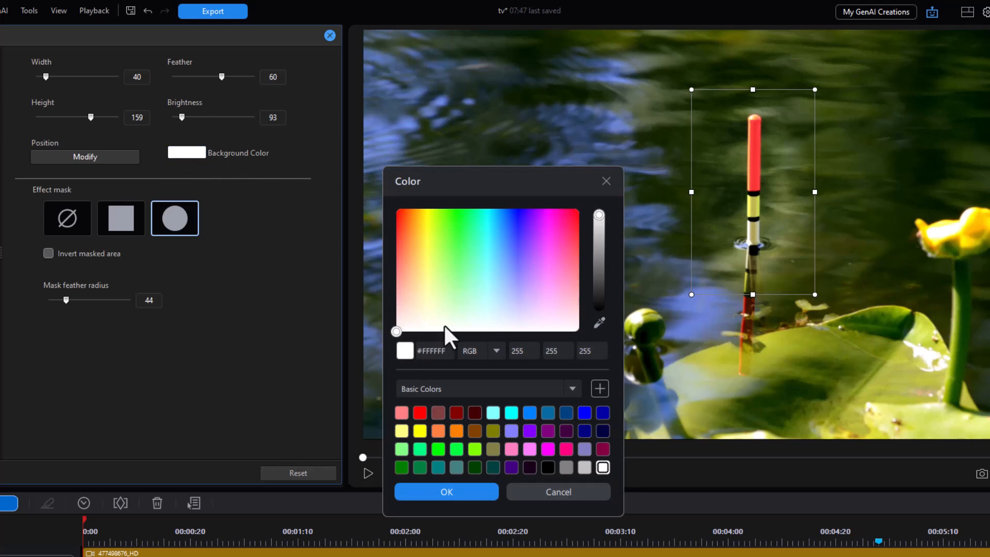
left_click(402, 432)
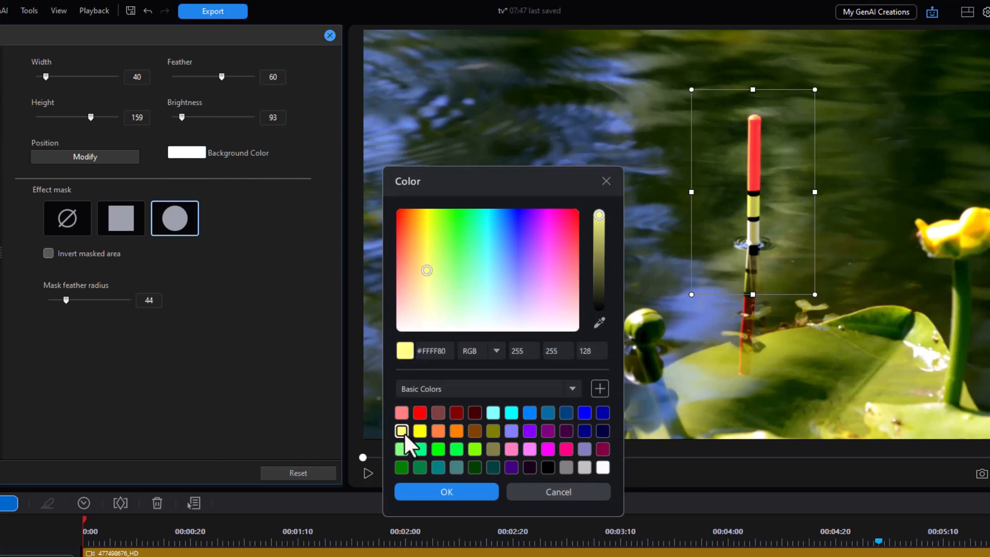
left_click(458, 431)
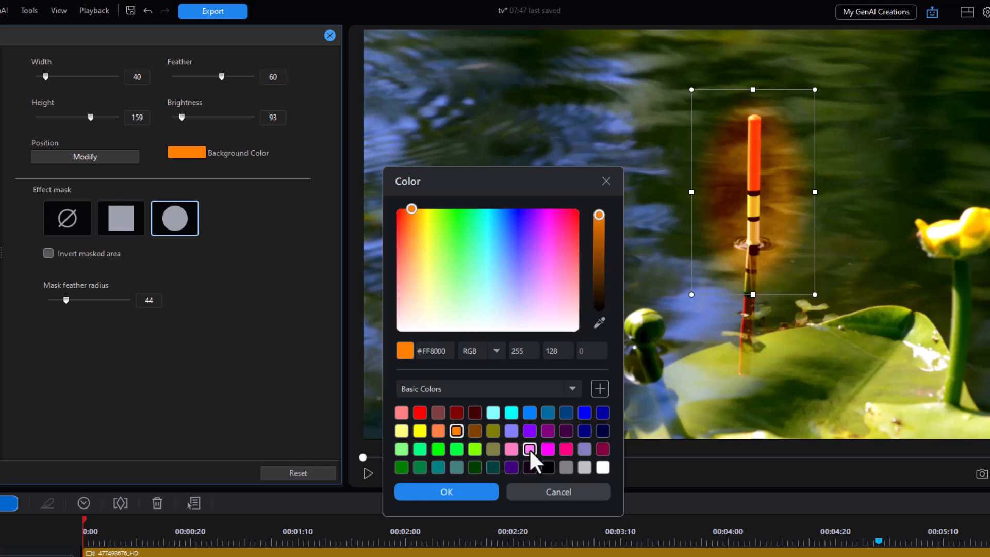
left_click(547, 430)
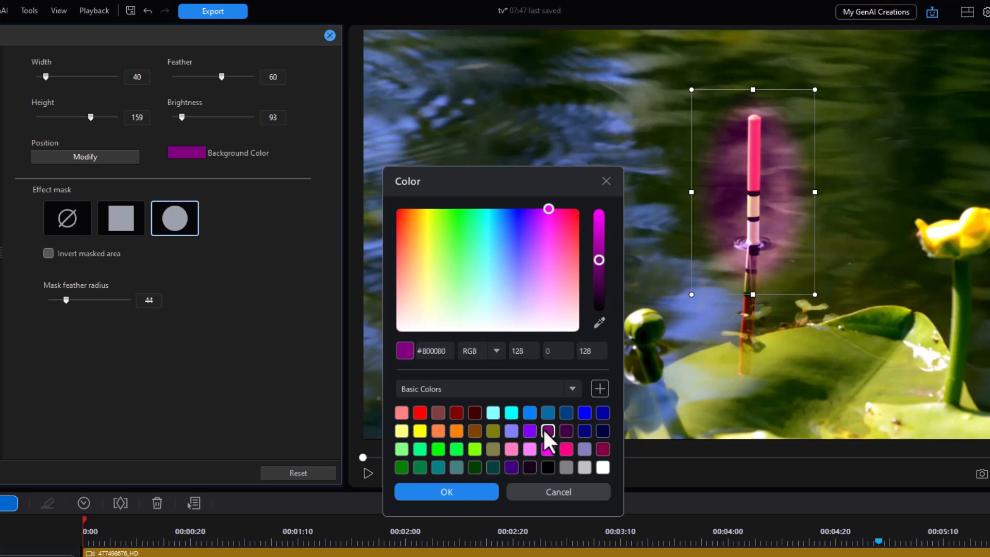
left_click(584, 468)
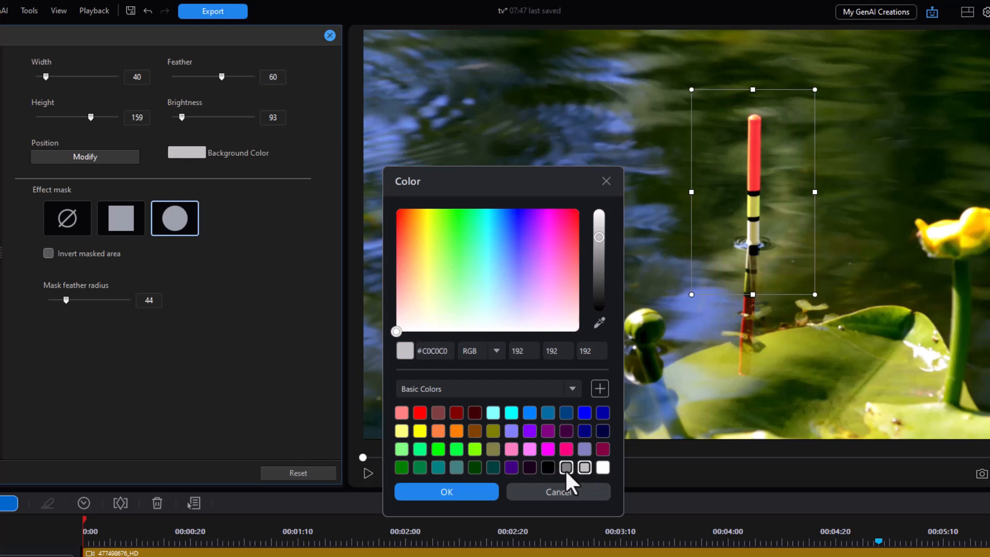
left_click(566, 468)
left_click(603, 467)
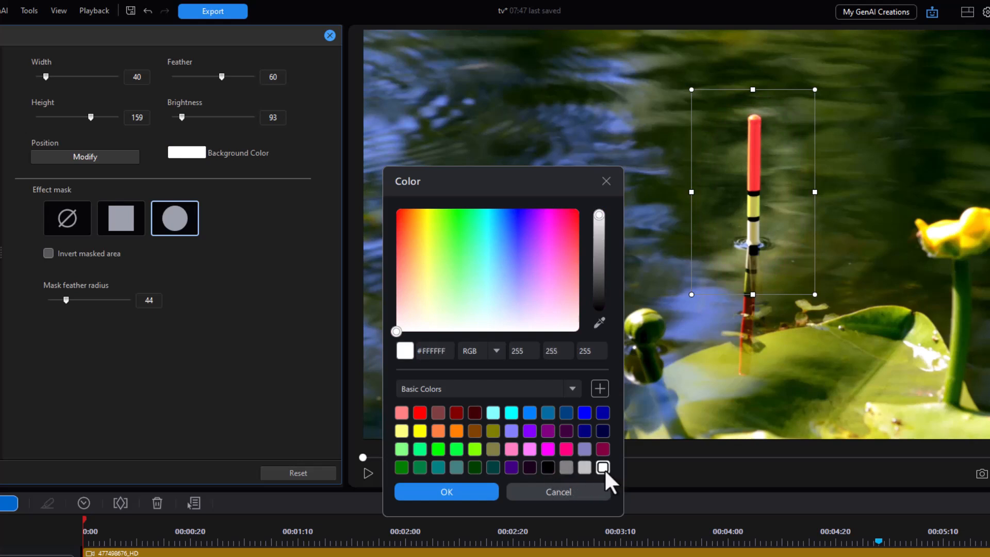
left_click(606, 181)
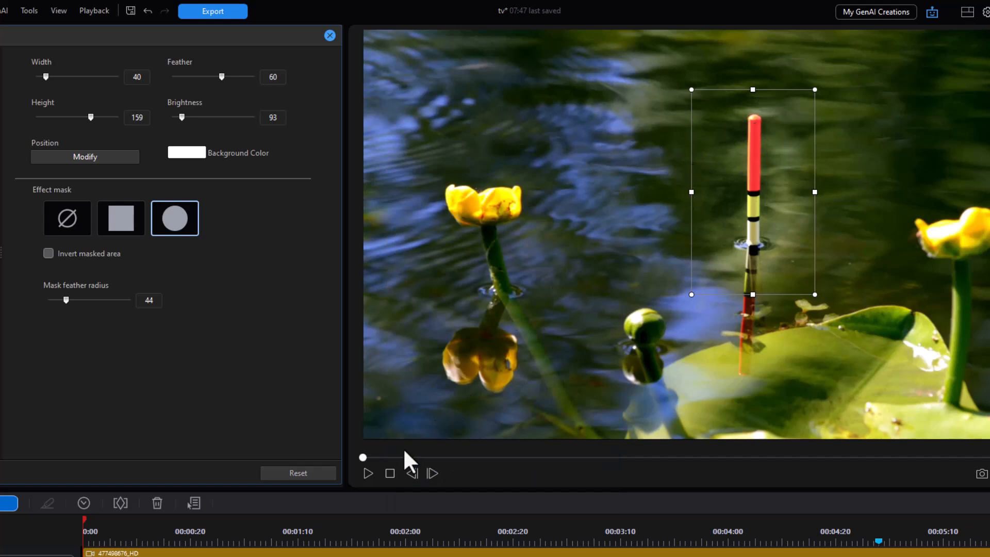
- Play the video to preview the masked Spotlight effect on the float, and pause it
left_click(367, 474)
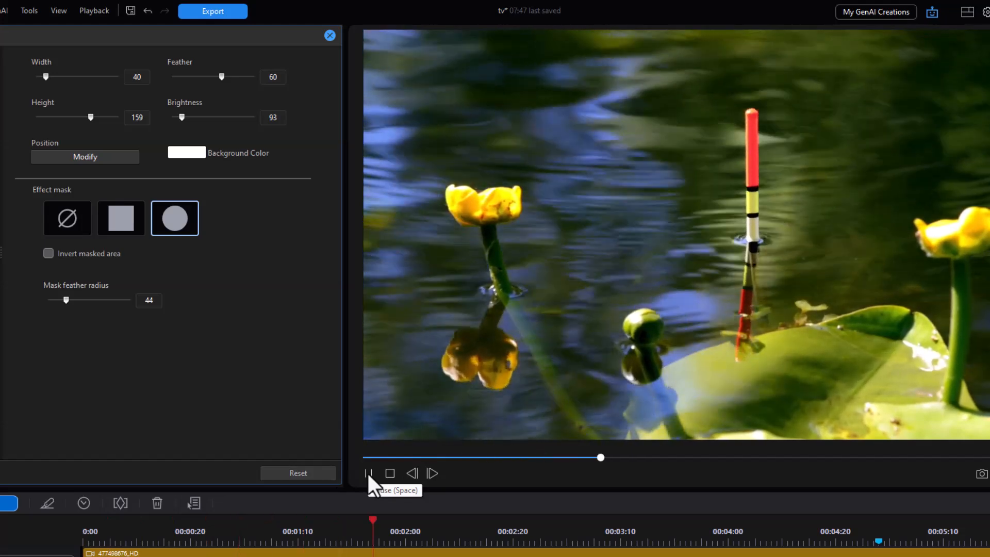
left_click(367, 473)
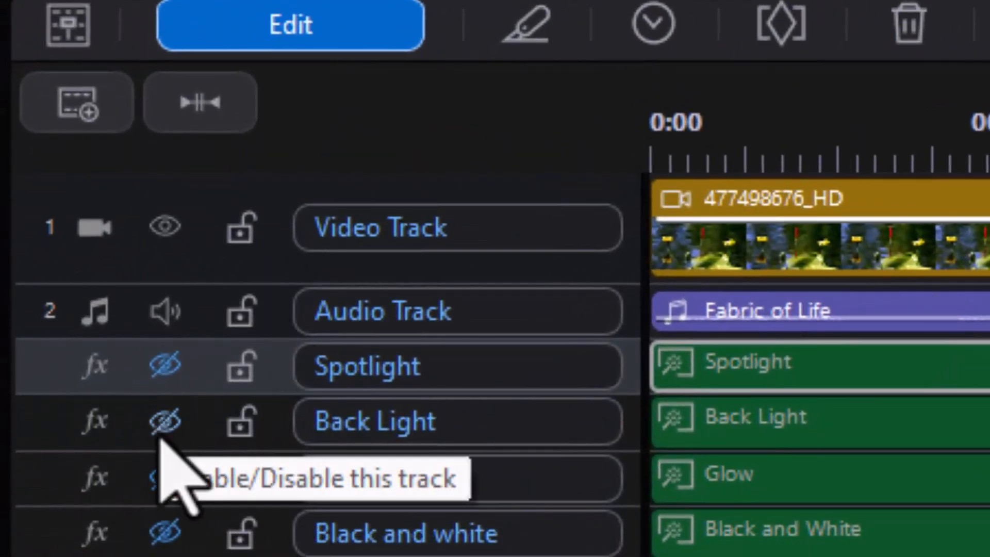
- Enable the Back Light effect track and reposition its light centre onto the red section of the float
left_click(165, 420)
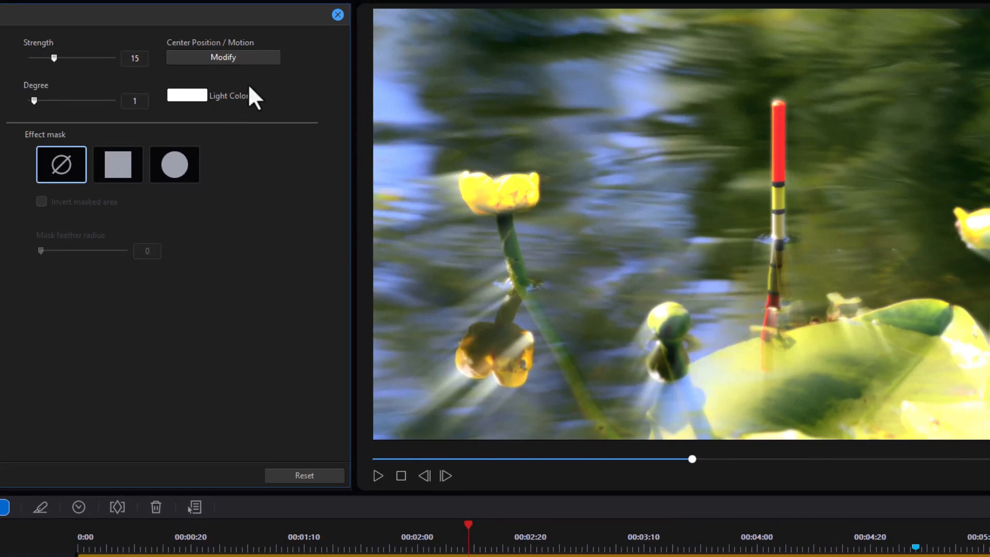
left_click(227, 55)
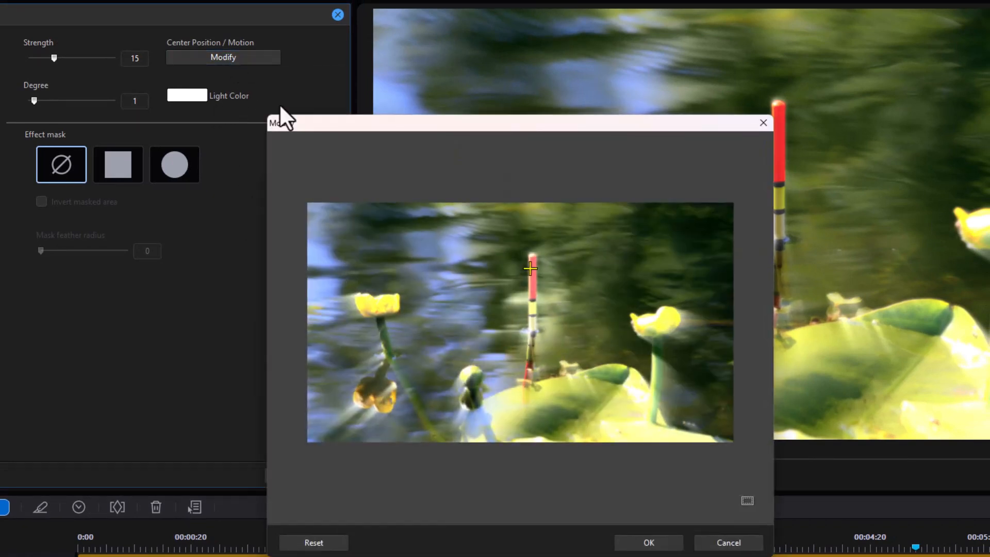
mouse_move(530, 272)
left_mouse_down()
mouse_move(522, 242)
mouse_move(544, 285)
left_mouse_up()
left_click(664, 278)
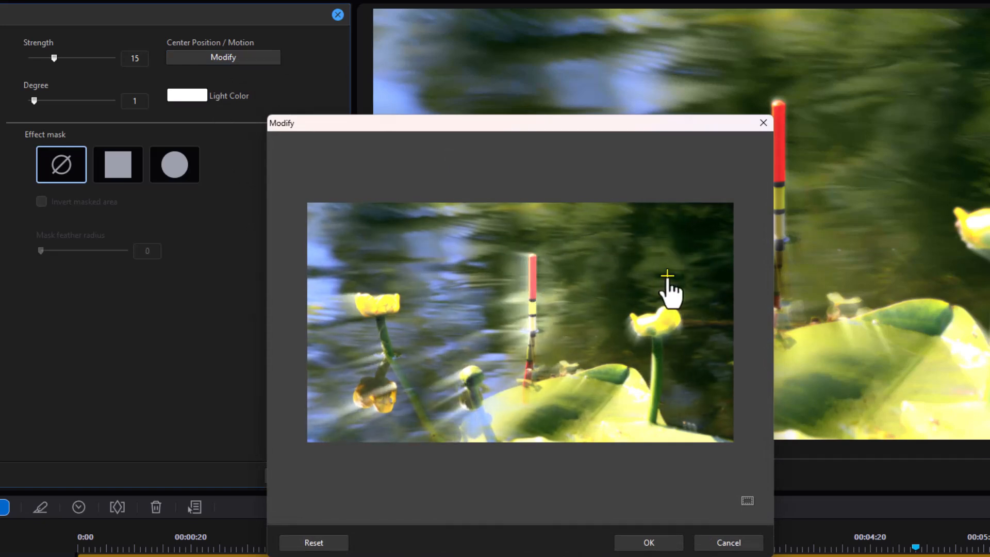
left_click(532, 276)
left_click(532, 281)
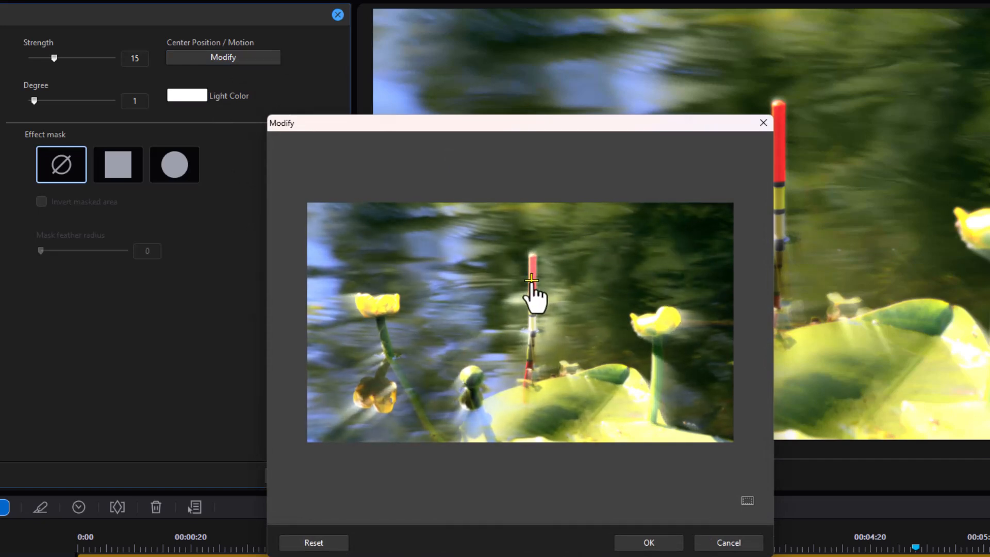
left_click(654, 545)
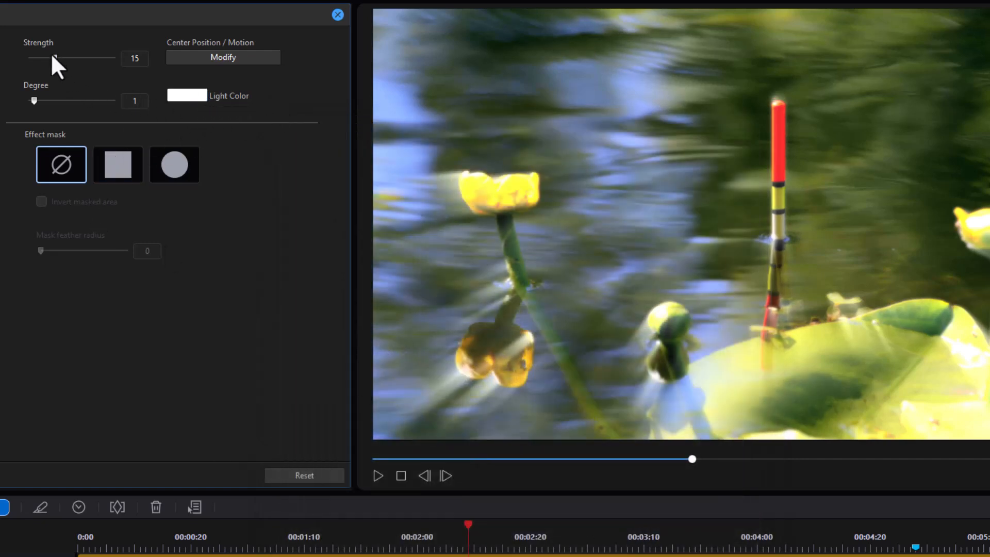
- Try the Back Light at strength 50 with different degrees, and settle on strength 10 and degree 2
left_click_drag(125, 76, 127, 76)
left_click_drag(48, 105, 95, 102)
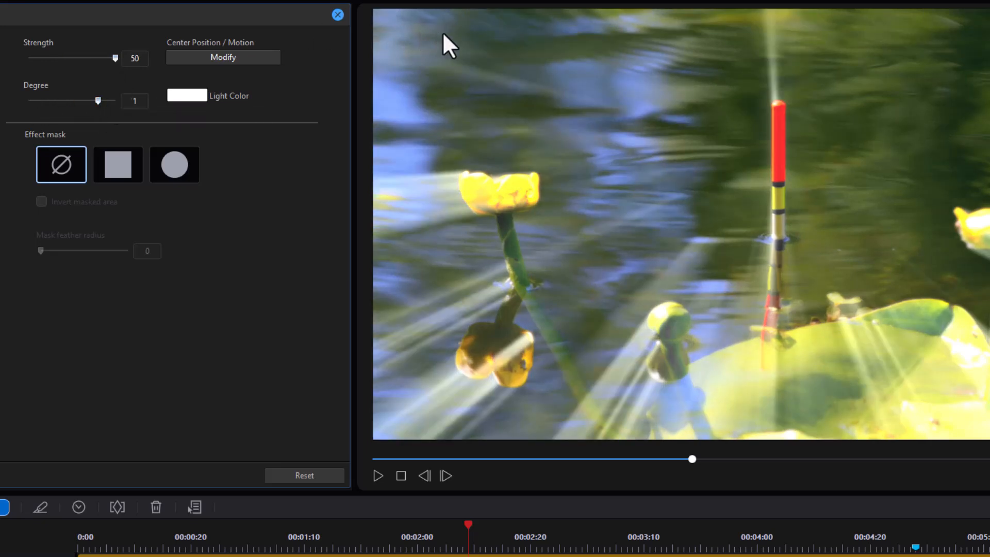
left_click_drag(98, 100, 42, 107)
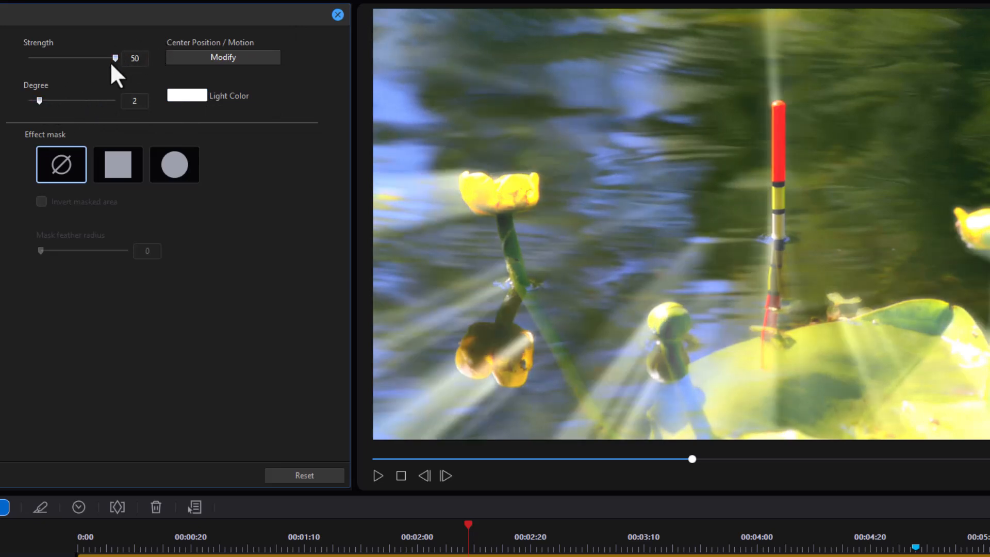
left_click_drag(88, 60, 43, 58)
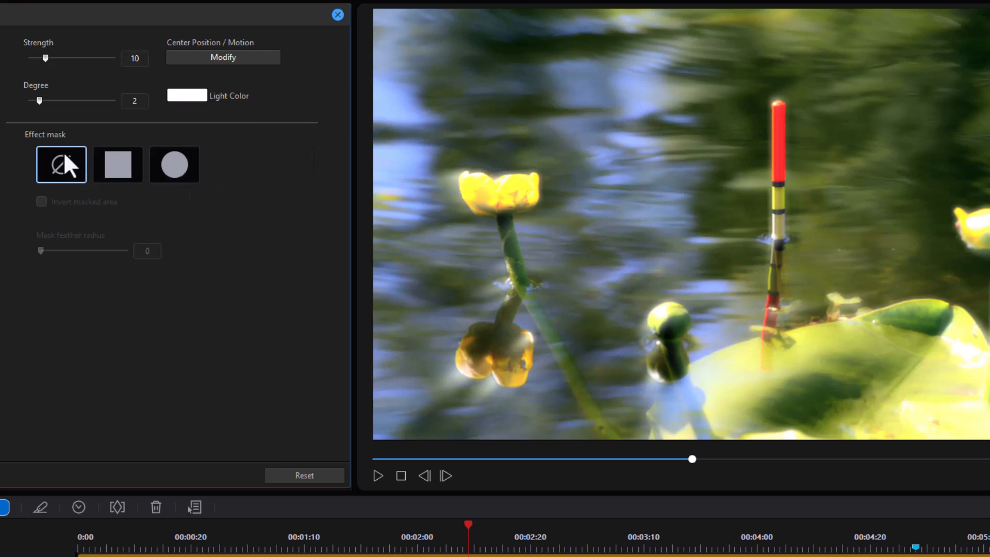
- Try a circular effect mask on the Back Light, switch back to no mask, and close the effect settings
left_click(177, 168)
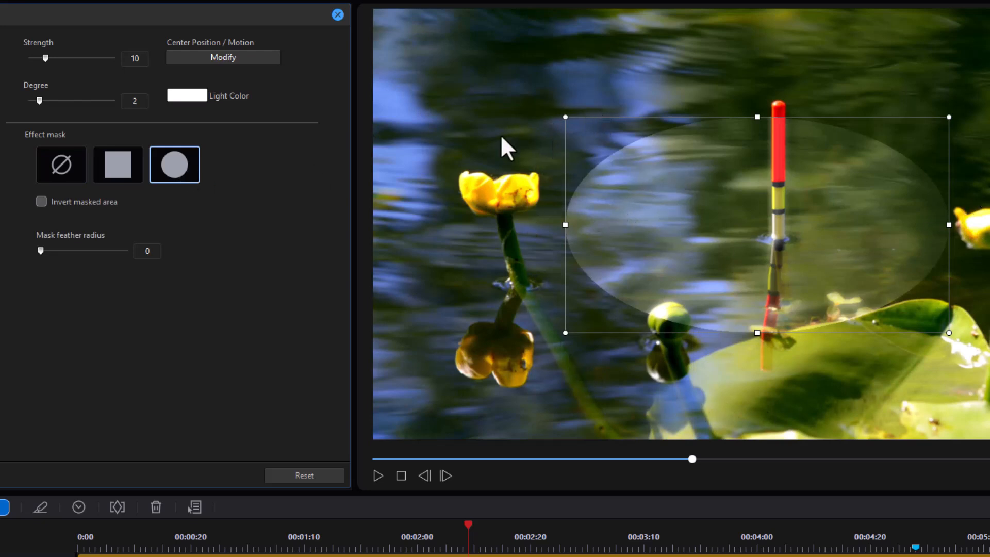
left_click(69, 164)
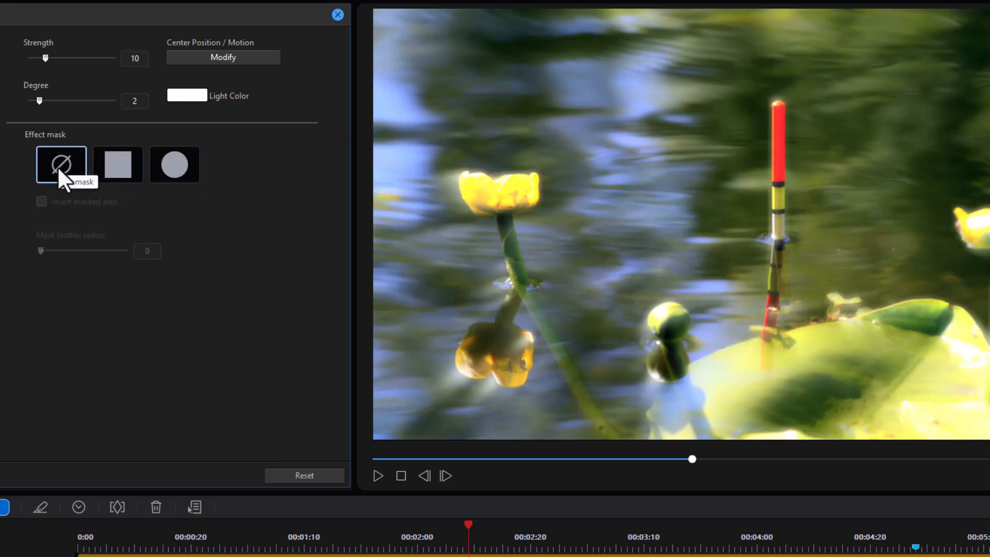
left_click(339, 14)
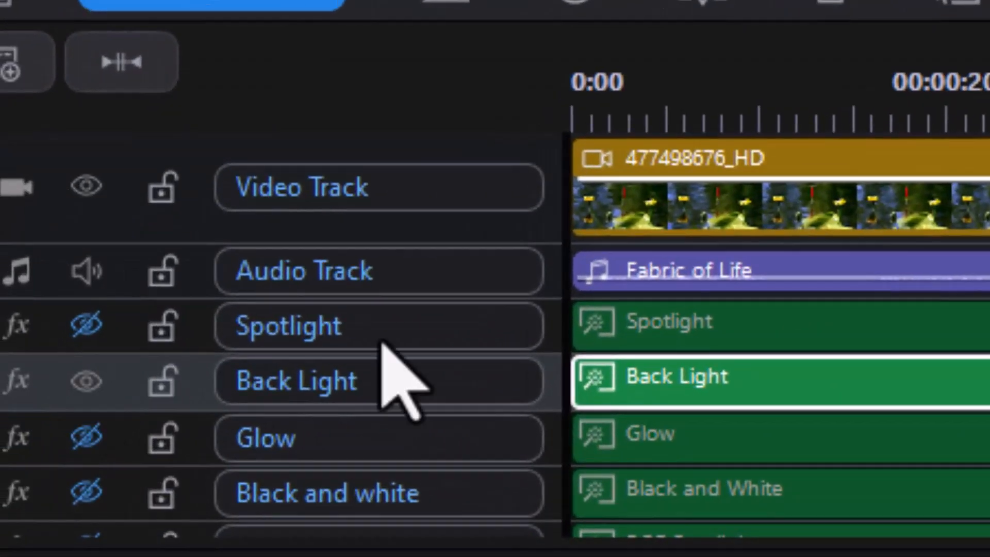
- Enable the Glow effect track and set its Glow Level to 32 and, after trying a Blur Radius of 200, the radius to 0
left_click(86, 437)
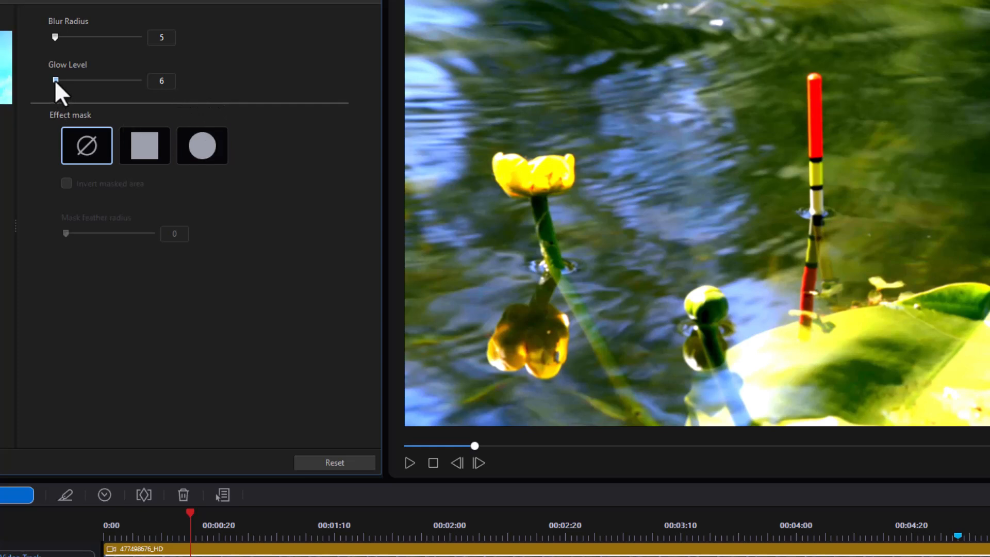
left_click_drag(56, 80, 74, 81)
left_click_drag(139, 97, 66, 104)
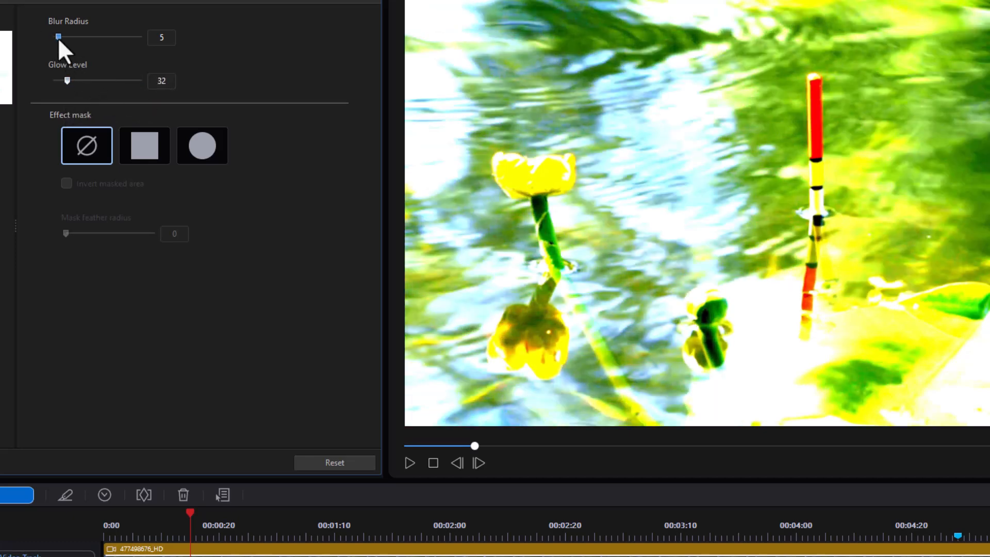
left_click_drag(114, 37, 143, 59)
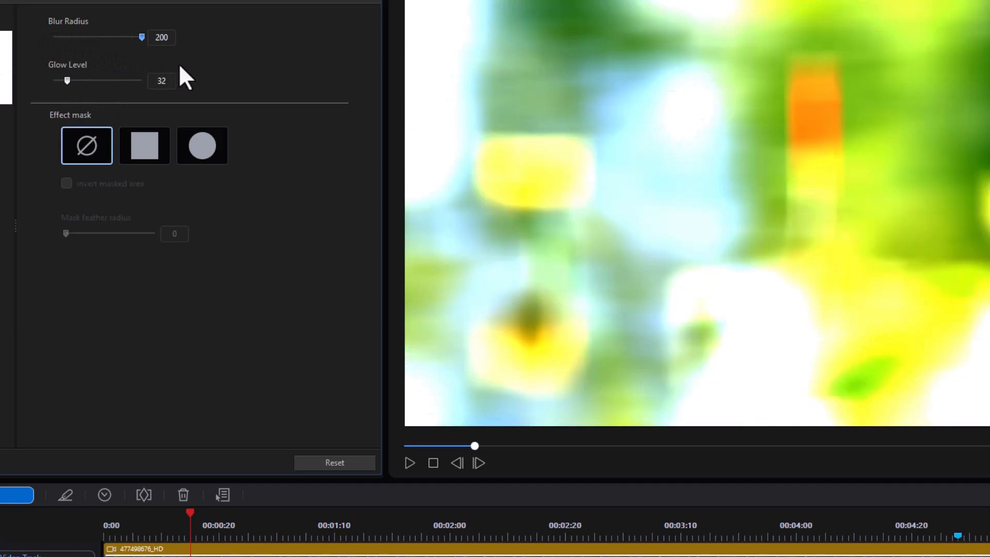
left_click_drag(96, 55, 42, 59)
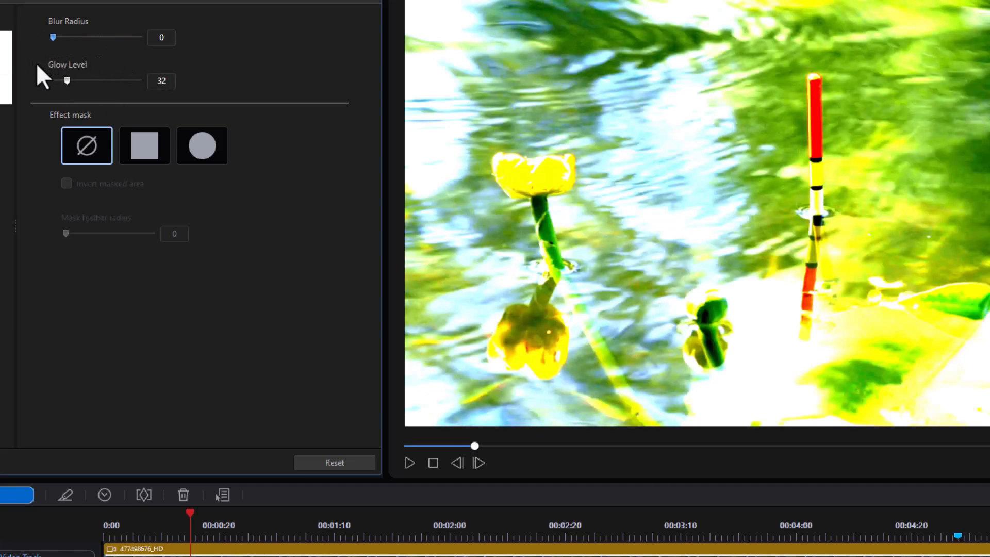
- Apply a circular mask to the Glow effect and reshape it into a tall, narrow ellipse around the float
left_click(202, 145)
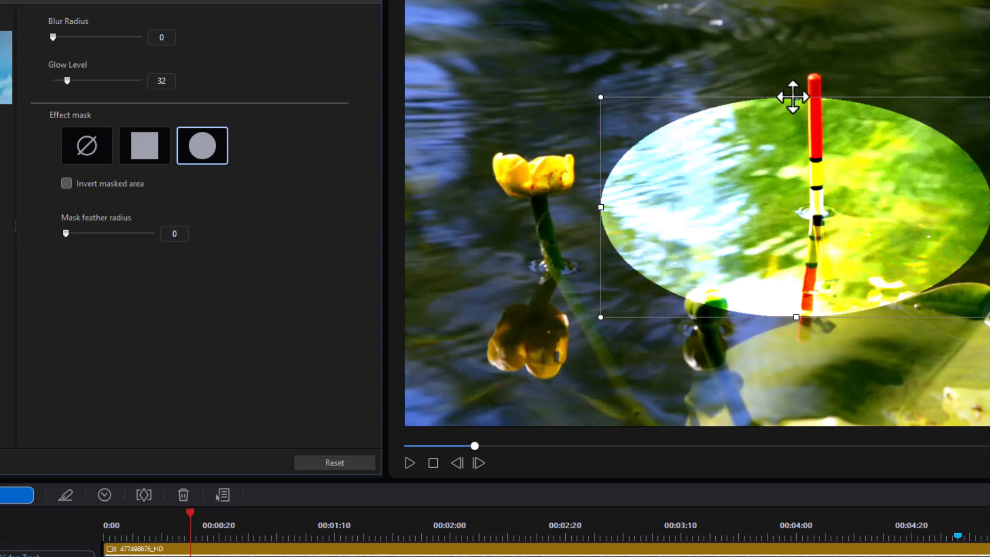
left_click_drag(796, 96, 814, 33)
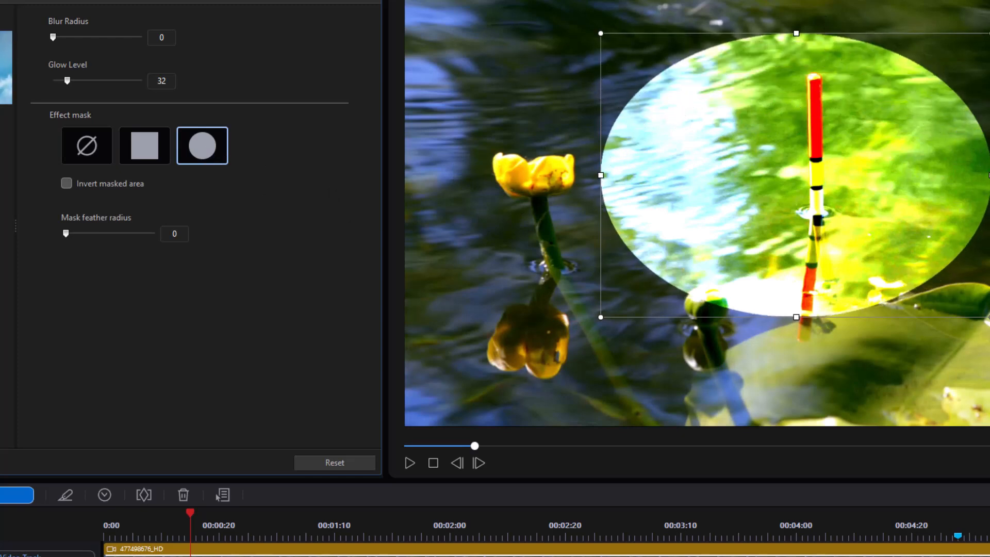
left_click_drag(977, 176, 880, 176)
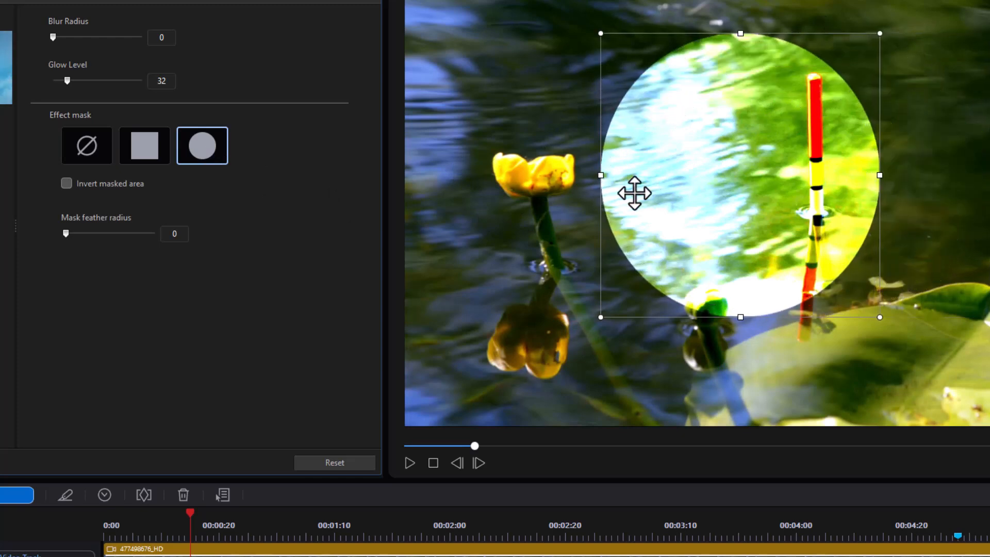
left_click_drag(600, 175, 756, 165)
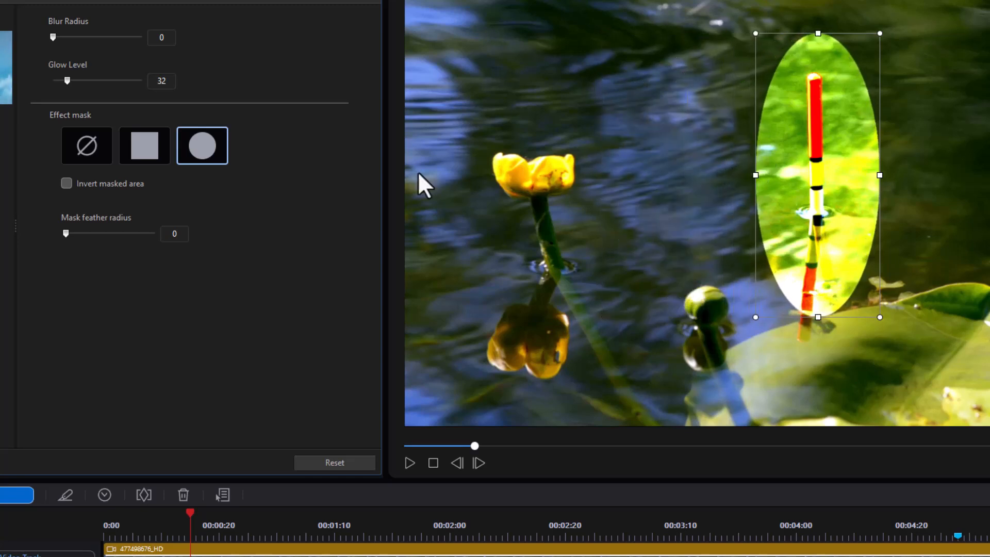
- Set the Glow's Blur Radius to 14 and its mask feather radius to 189, and close the effect settings
left_click_drag(52, 37, 153, 52)
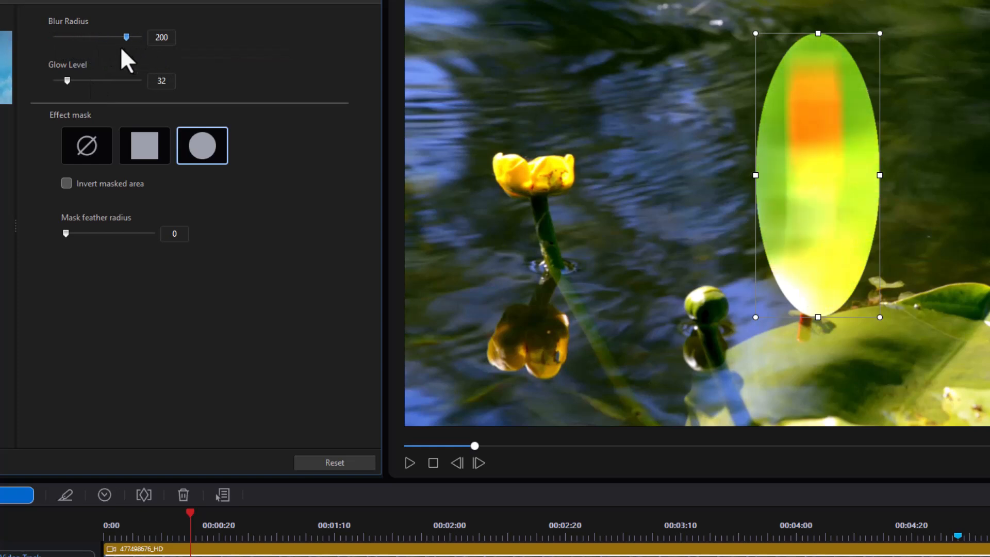
left_click_drag(67, 41, 58, 41)
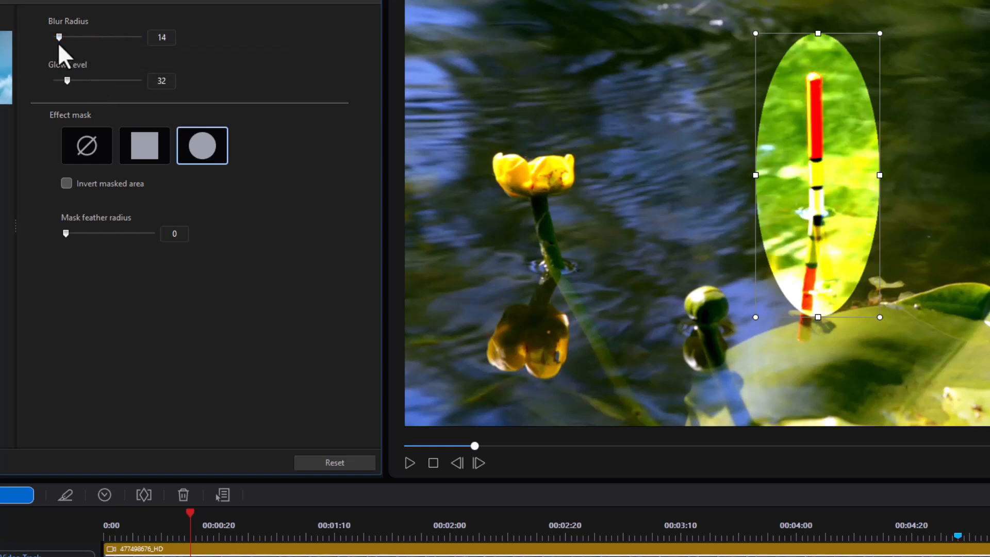
left_click_drag(64, 233, 77, 235)
mouse_move(143, 239)
left_mouse_down()
mouse_move(167, 241)
mouse_move(128, 236)
mouse_move(150, 233)
left_mouse_up()
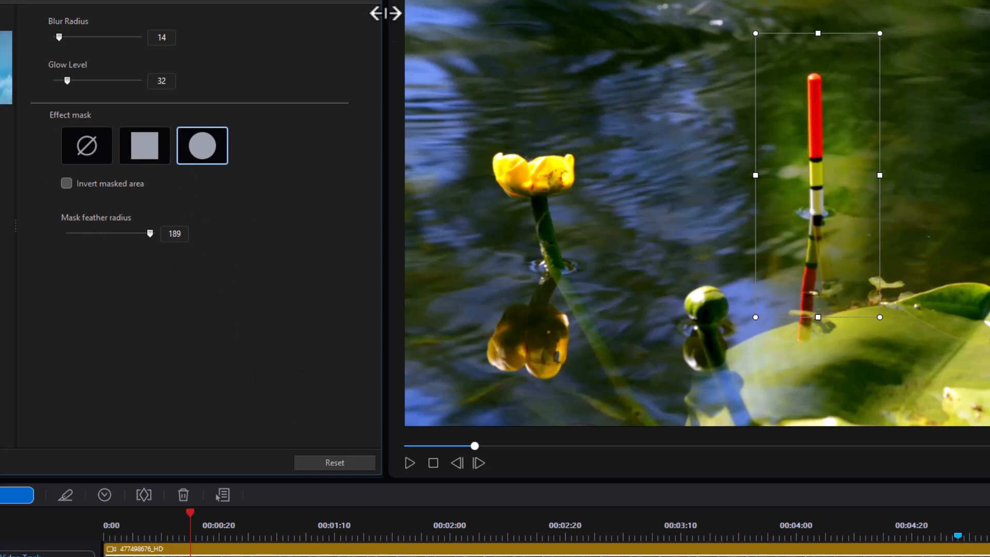
left_click(371, 4)
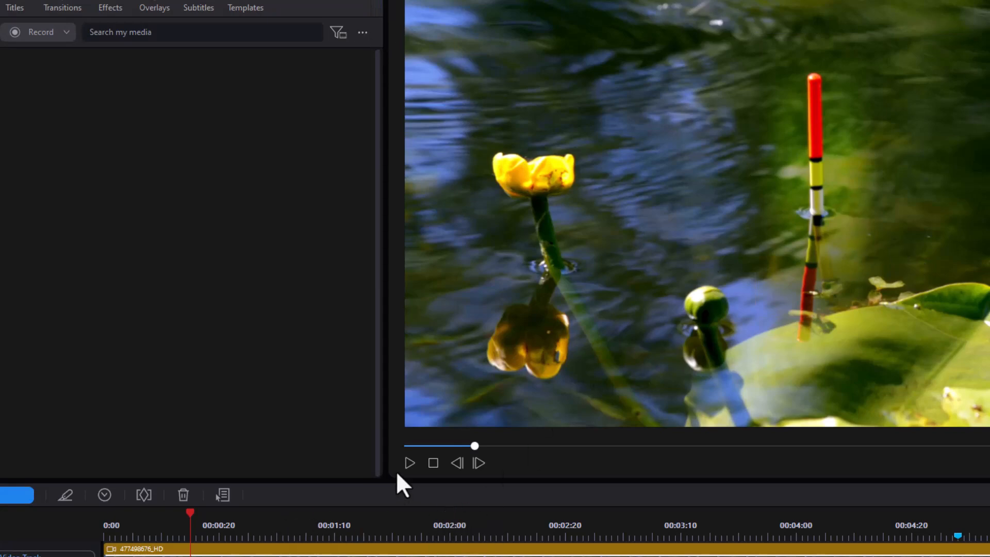
- Play the video to preview the masked Glow effect on the float, and pause it
left_click(410, 462)
left_click(409, 463)
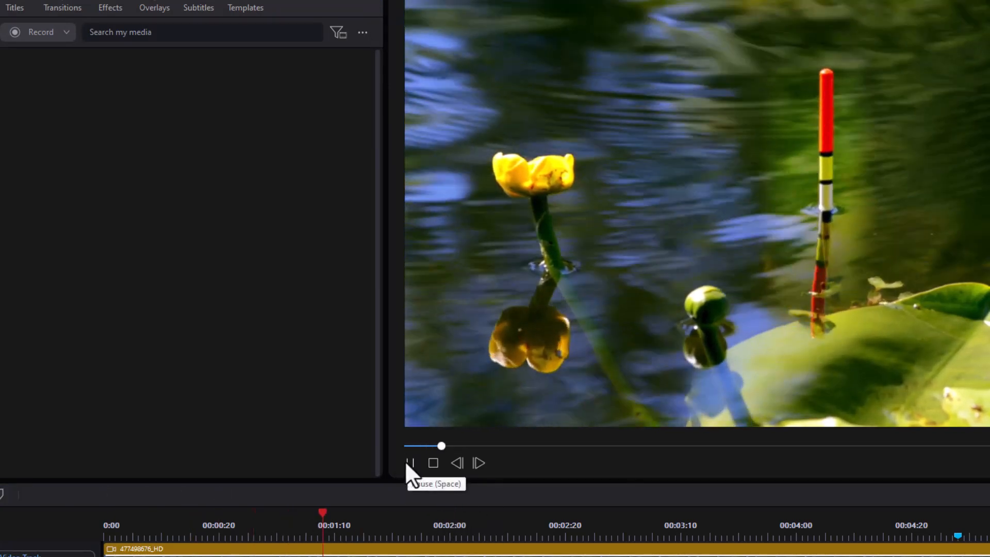
left_click(410, 463)
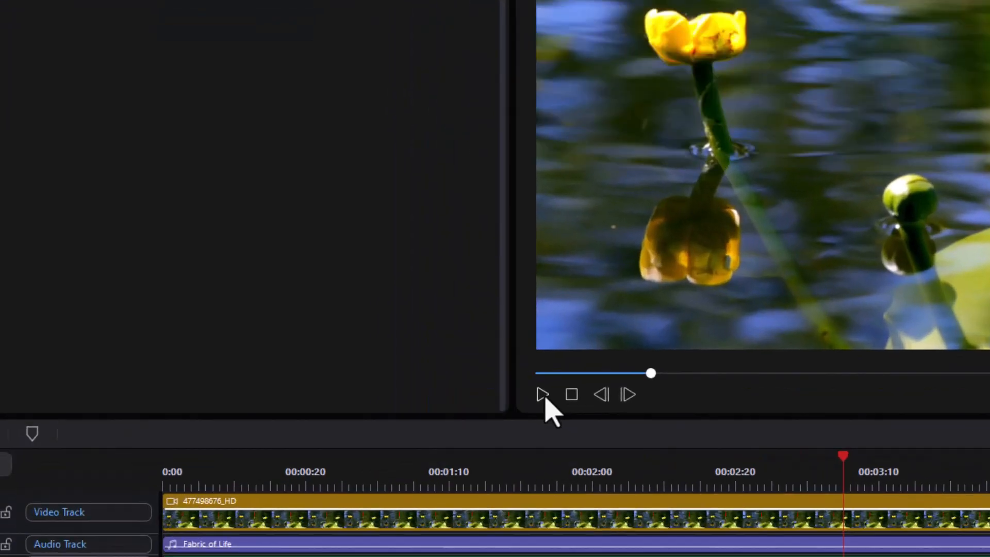
- Disable the Glow track, enable the Black and white track, and invert that effect's masked area
left_click(135, 420)
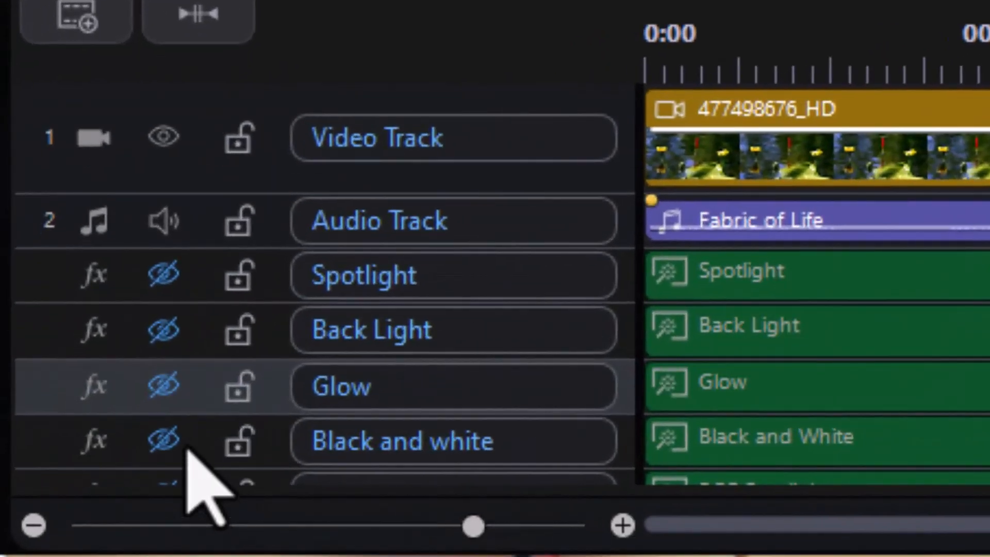
left_click(163, 439)
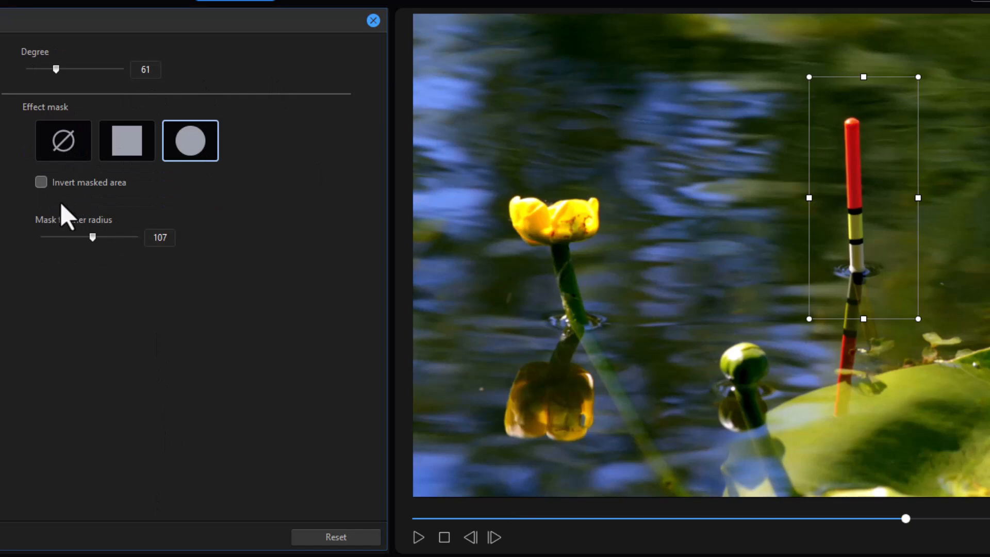
left_click(41, 182)
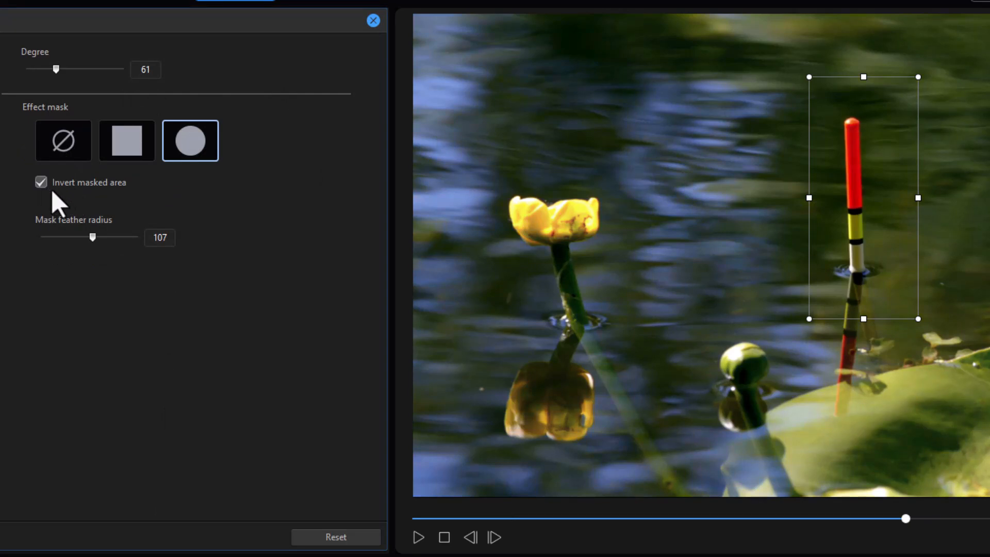
- Set the Black and White degree to 180 and the mask feather radius to 50 after trying 191, and close the settings
left_click_drag(54, 68, 112, 79)
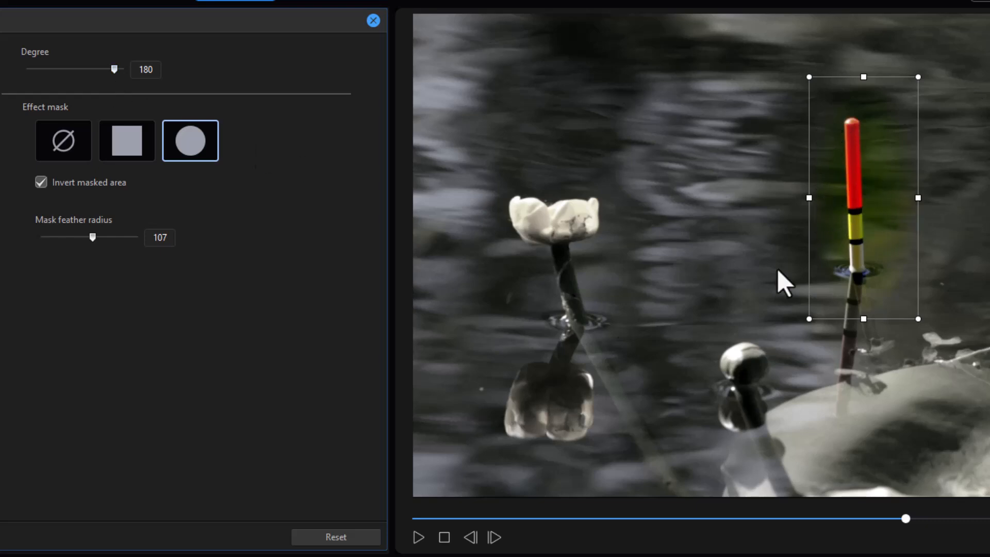
left_click_drag(93, 237, 119, 242)
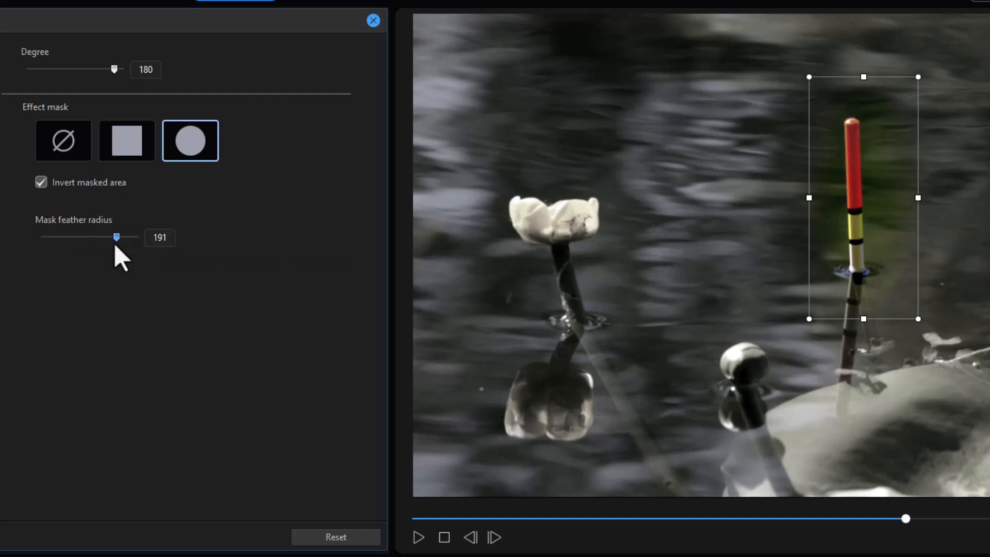
mouse_move(58, 248)
left_mouse_down()
mouse_move(33, 241)
mouse_move(63, 241)
left_mouse_up()
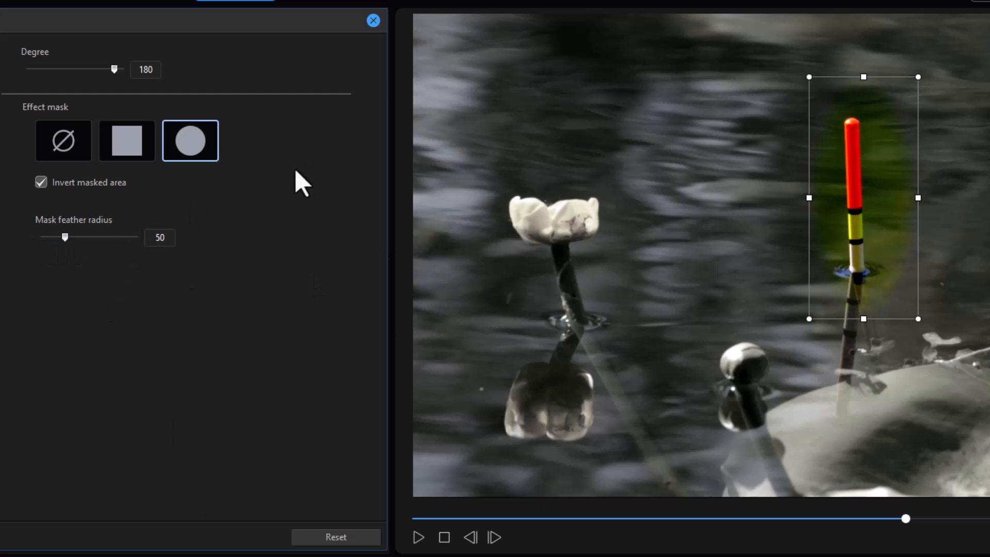
left_click(374, 21)
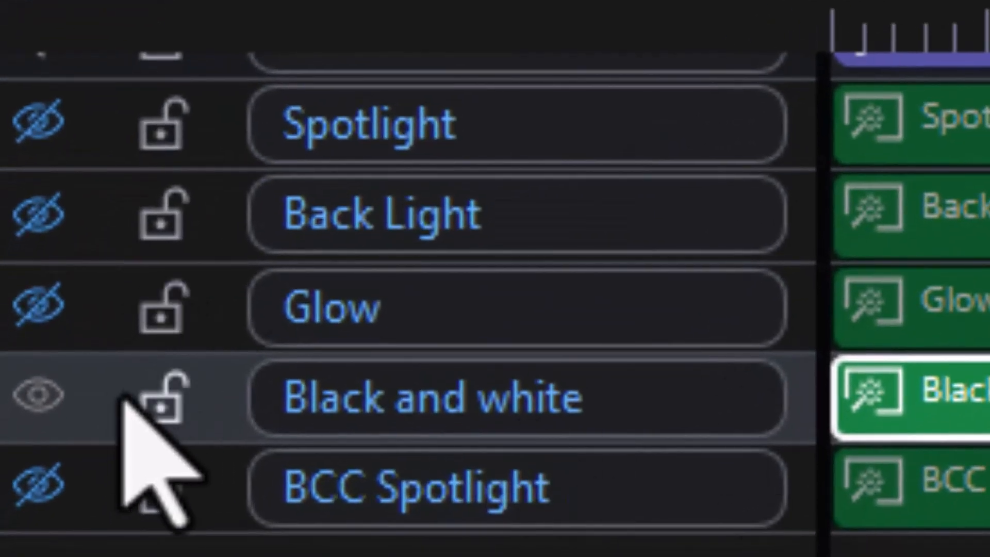
- Disable the Black and white track, enable the BCC Spotlight track, and open the BCC Spotlight effect's settings
left_click(32, 393)
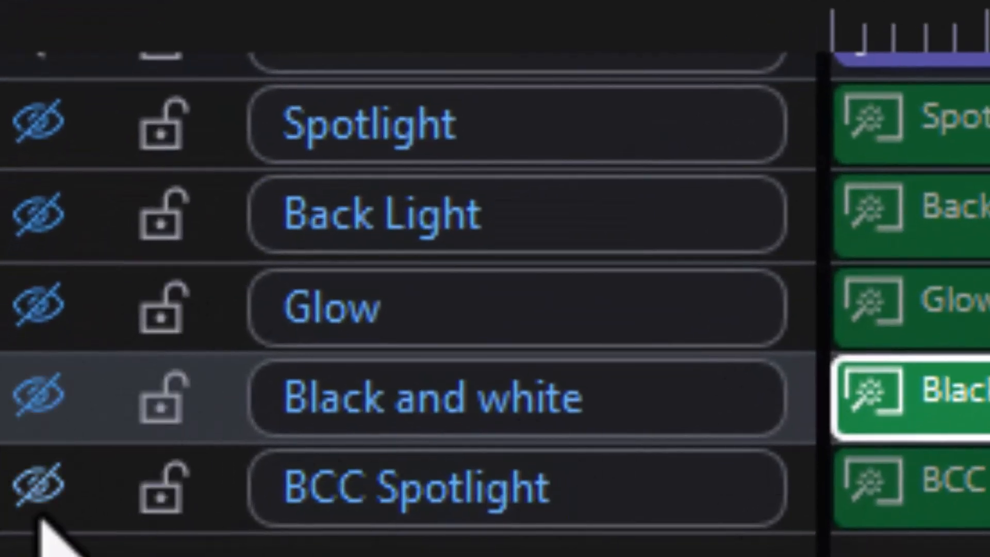
left_click(28, 492)
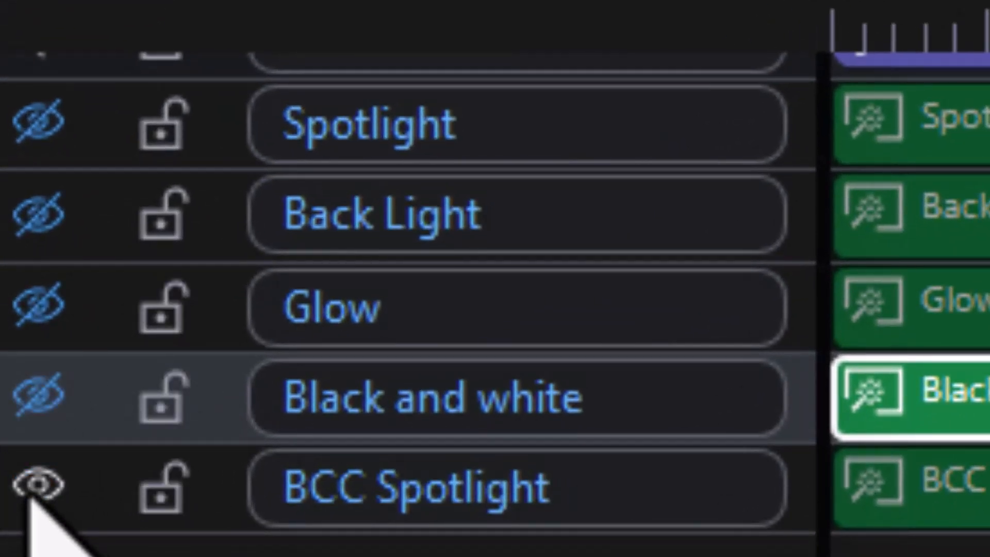
left_click(910, 487)
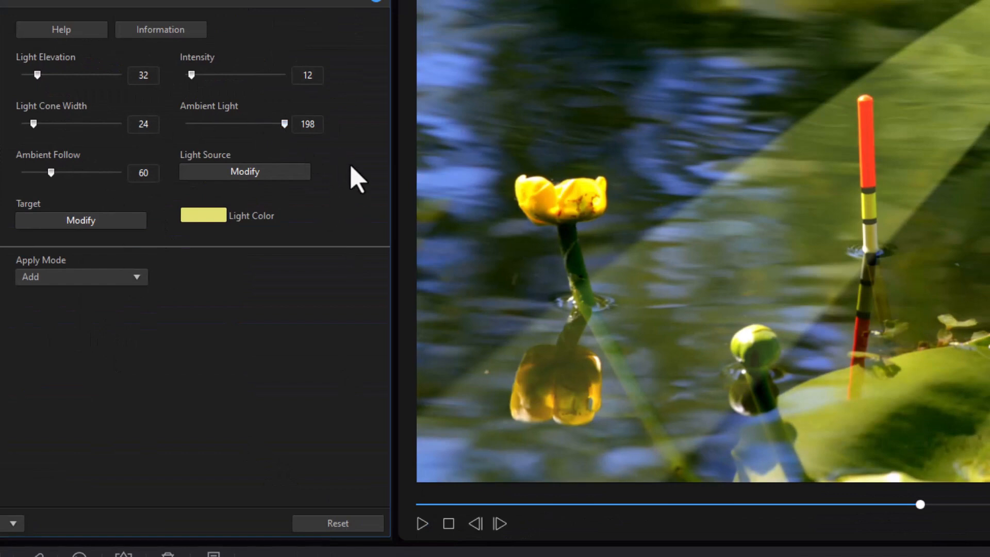
- Move the BCC Spotlight's light source from the upper right corner of the frame to just outside its upper left edge
left_click(252, 171)
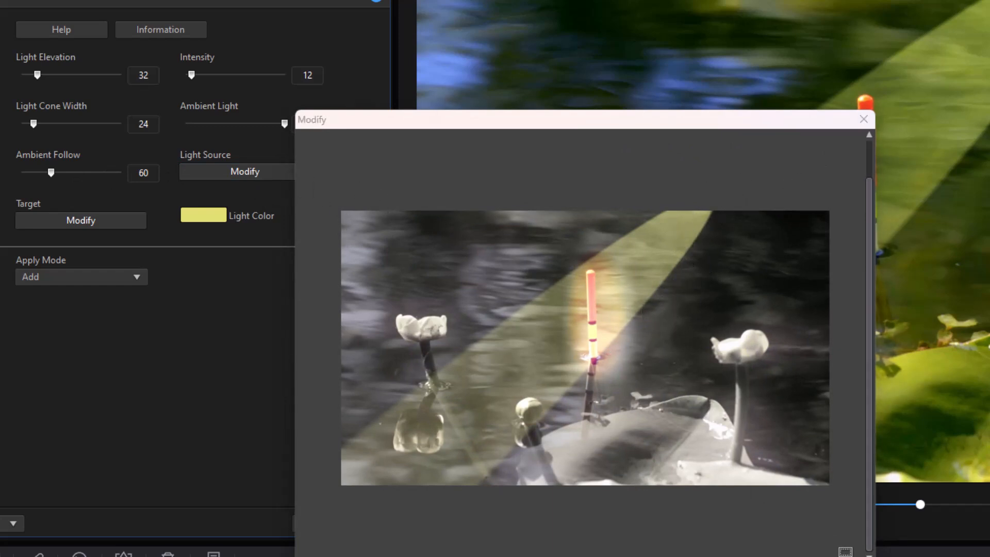
scroll(869, 275, "up", 2)
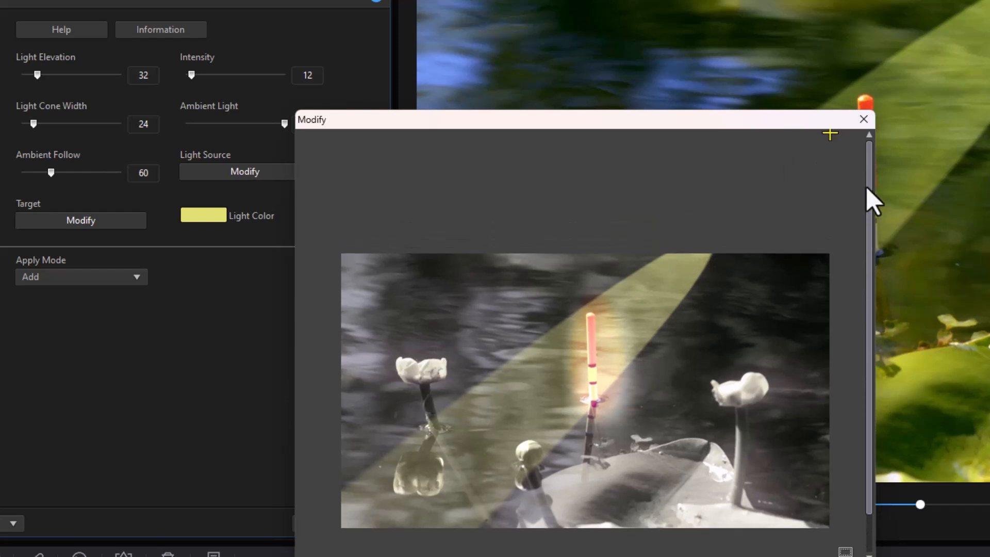
mouse_move(830, 133)
left_mouse_down()
mouse_move(835, 139)
mouse_move(844, 116)
mouse_move(833, 162)
mouse_move(834, 8)
mouse_move(374, 56)
mouse_move(426, 150)
mouse_move(308, 151)
mouse_move(274, 187)
mouse_move(333, 156)
mouse_move(609, 195)
mouse_move(760, 389)
mouse_move(464, 217)
mouse_move(652, 320)
mouse_move(330, 206)
mouse_move(318, 221)
mouse_move(318, 287)
mouse_move(321, 265)
left_mouse_up()
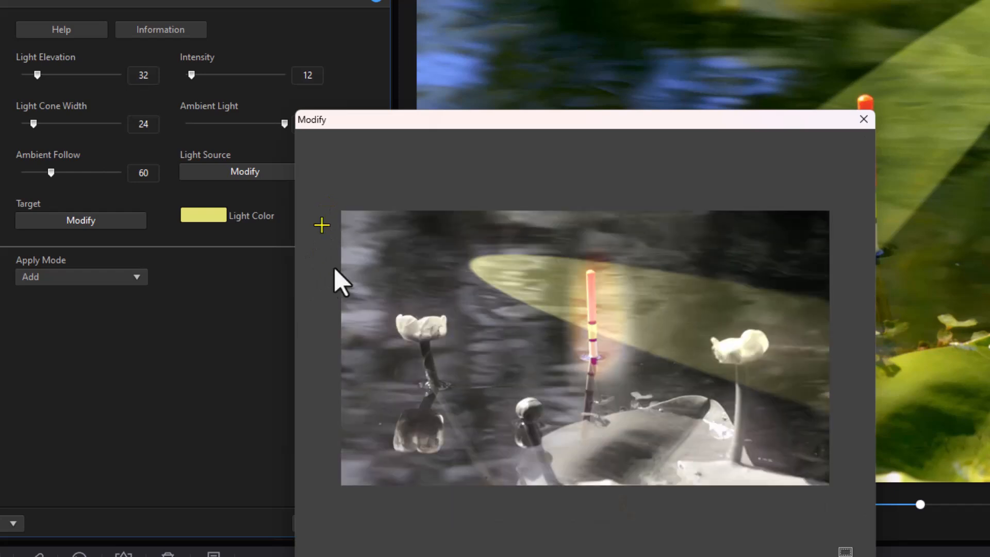
left_click(863, 119)
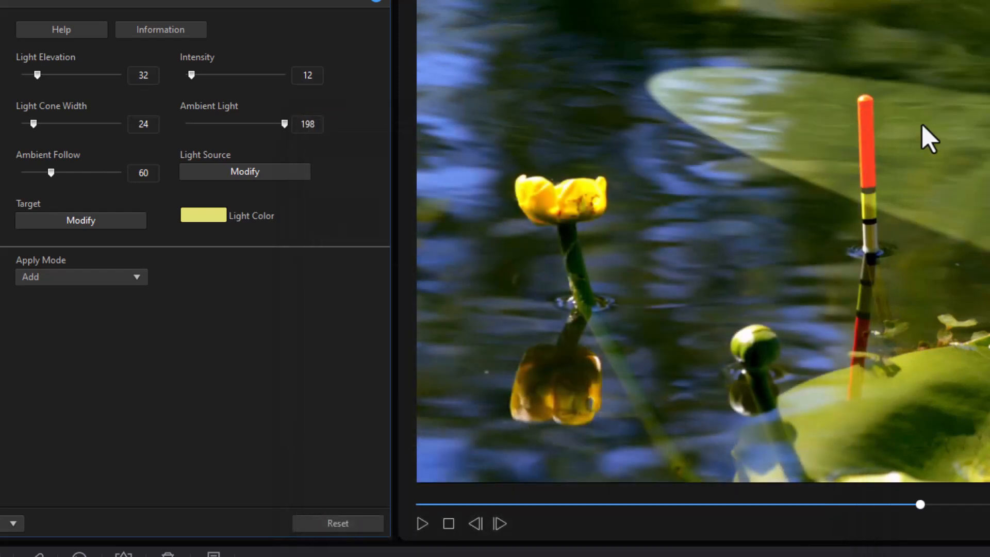
- Shift the BCC Spotlight's target to the left of the float and move its light source farther up and left outside the frame
left_click(96, 221)
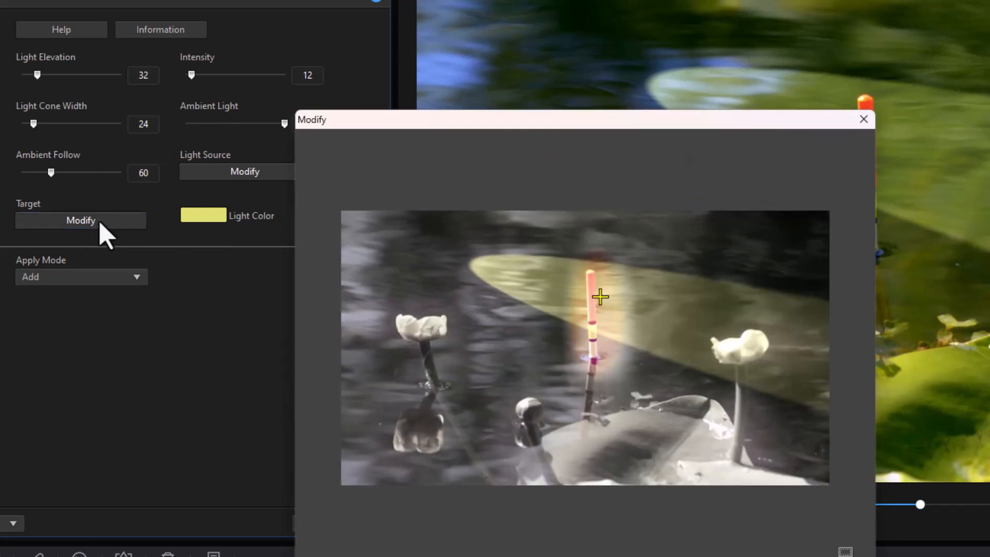
left_click_drag(600, 295, 535, 287)
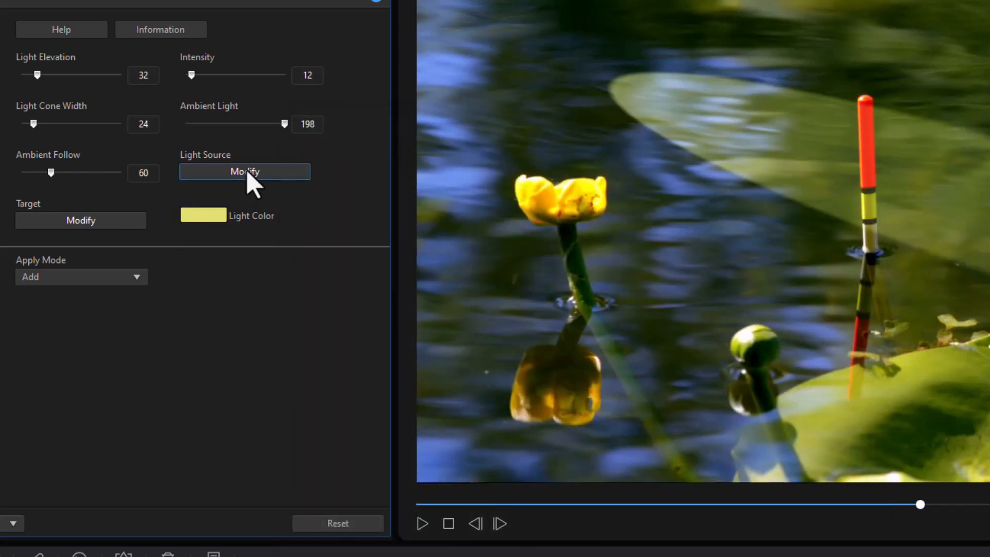
left_click(247, 175)
left_click_drag(317, 226, 310, 194)
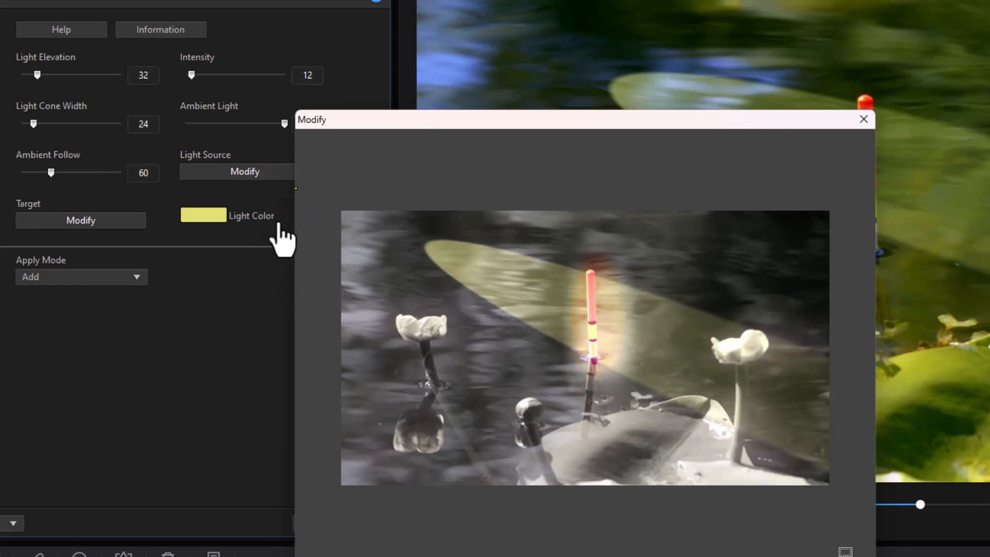
left_click_drag(298, 191, 293, 226)
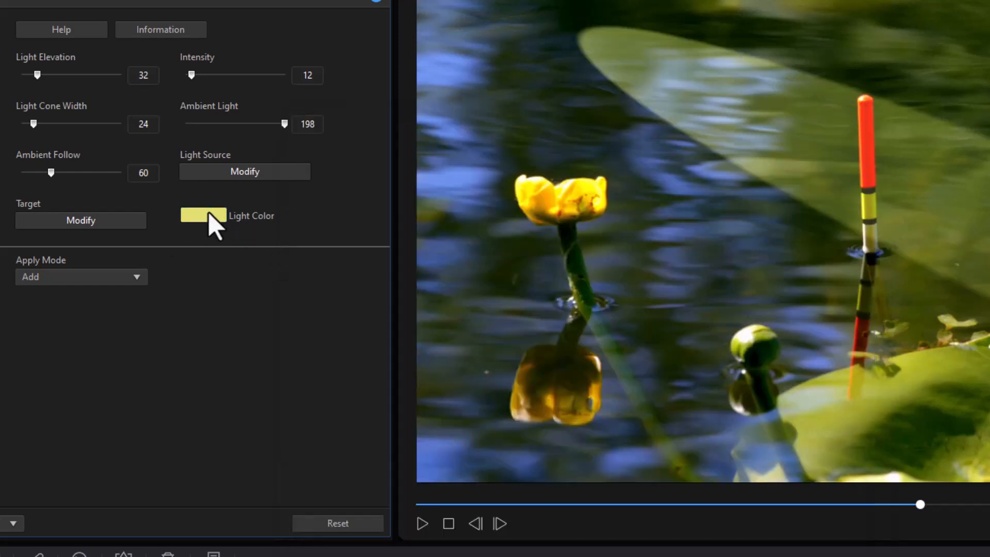
- Set the BCC Spotlight's light color to white (#FFFFFF), the light cone width to 27 and the ambient light to 200
left_click(215, 225)
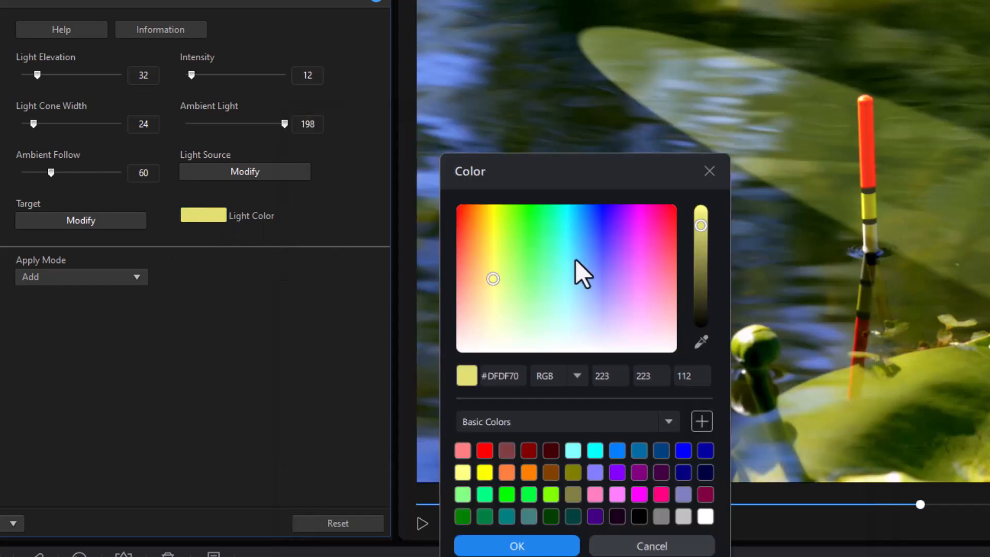
left_click(705, 517)
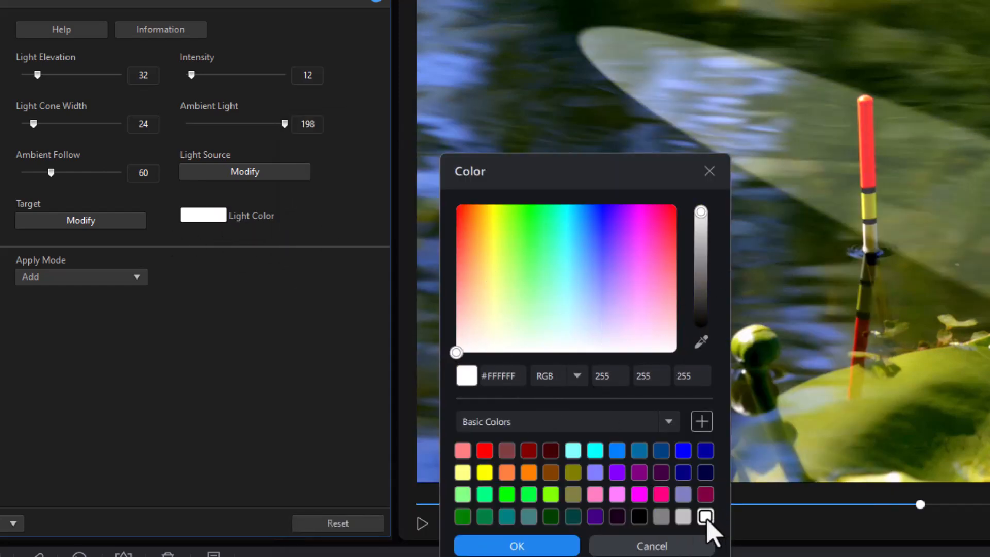
left_click(562, 539)
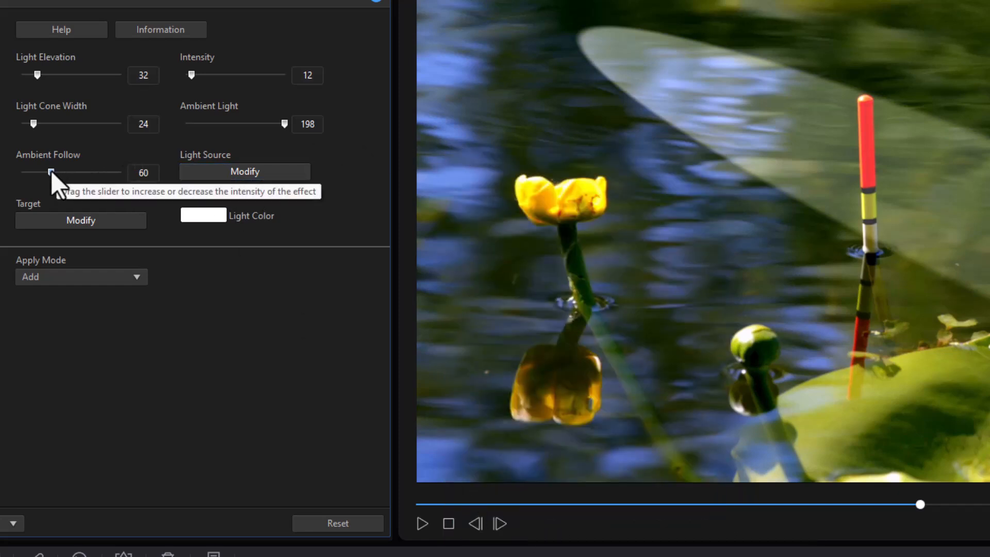
mouse_move(33, 123)
left_mouse_down()
mouse_move(65, 124)
mouse_move(3, 129)
mouse_move(57, 129)
mouse_move(32, 130)
left_mouse_up()
mouse_move(283, 125)
left_mouse_down()
mouse_move(230, 128)
mouse_move(289, 135)
left_mouse_up()
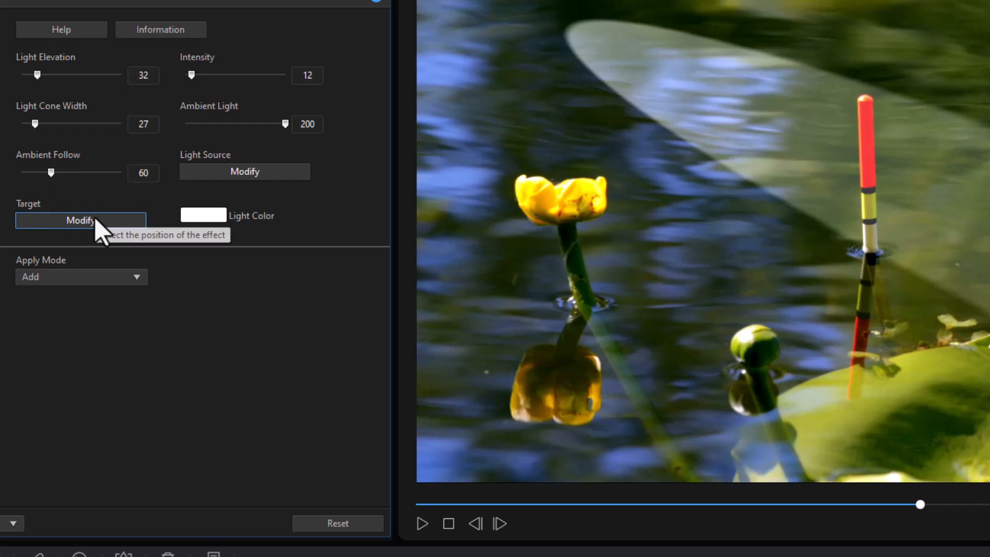
- Move the BCC Spotlight's light source farther up and left, well beyond the upper left corner of the frame
left_click(259, 171)
left_click_drag(304, 181, 213, 1)
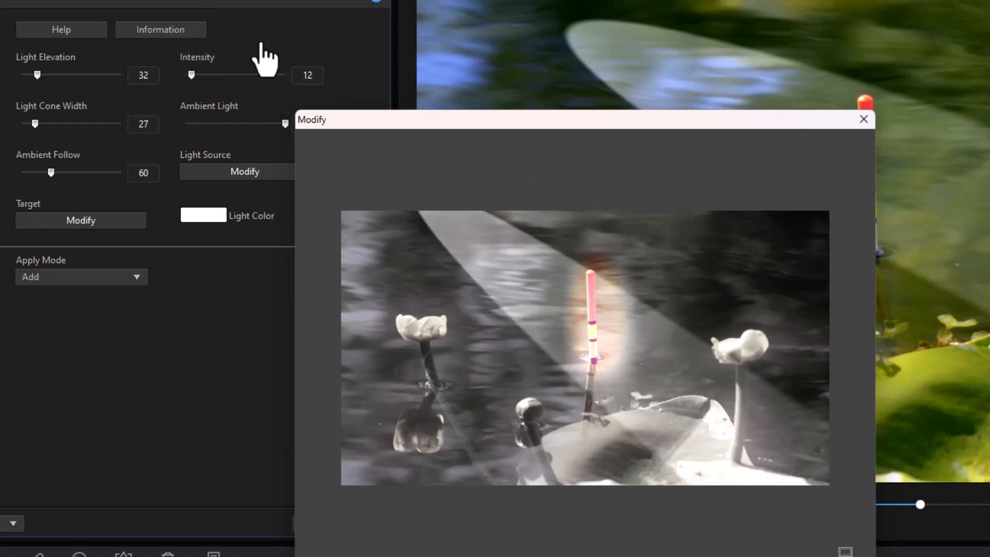
left_click_drag(261, 43, 248, 61)
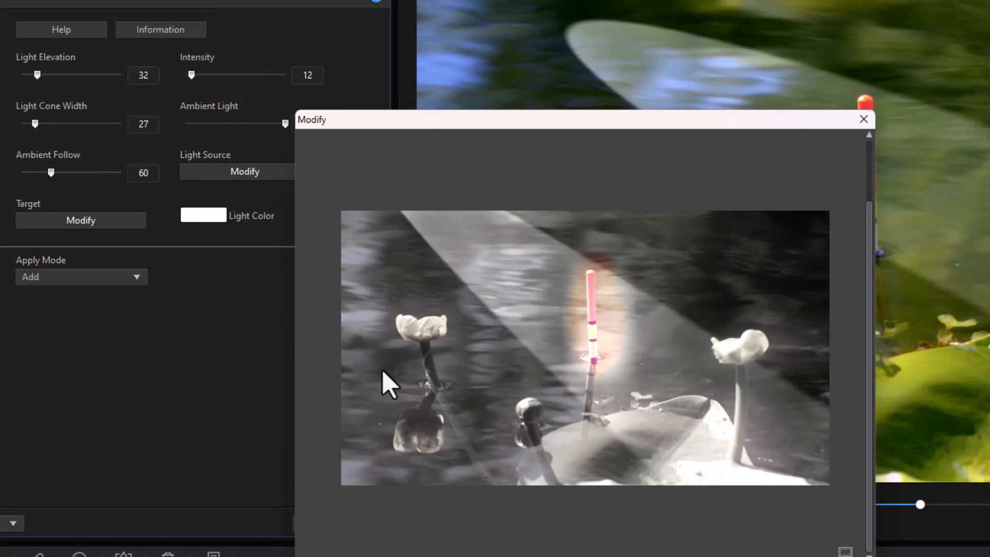
key("Return")
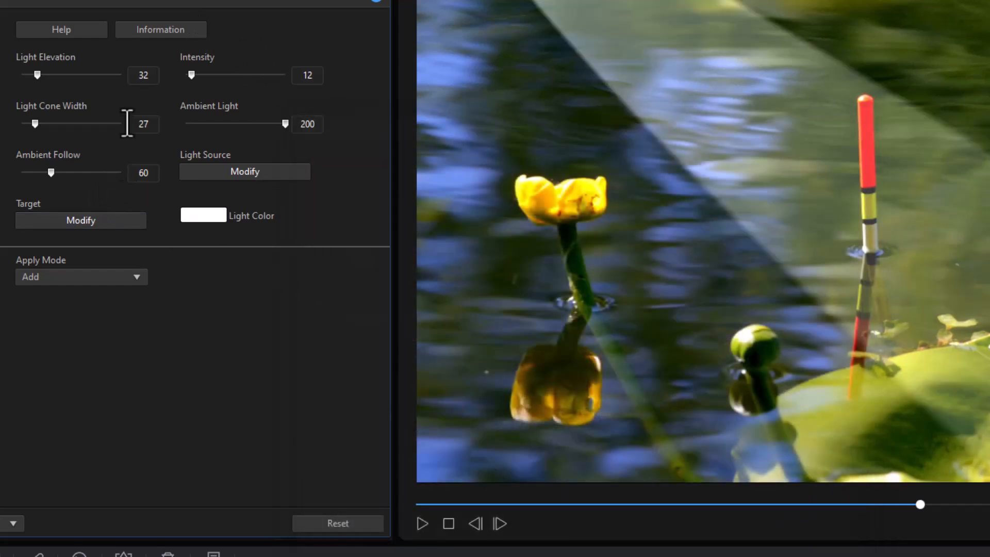
- Set the light cone width to 21 and shift the spotlight's target slightly up and to the right, beside the float's tip
mouse_move(35, 125)
left_mouse_down()
mouse_move(24, 129)
mouse_move(33, 129)
left_mouse_up()
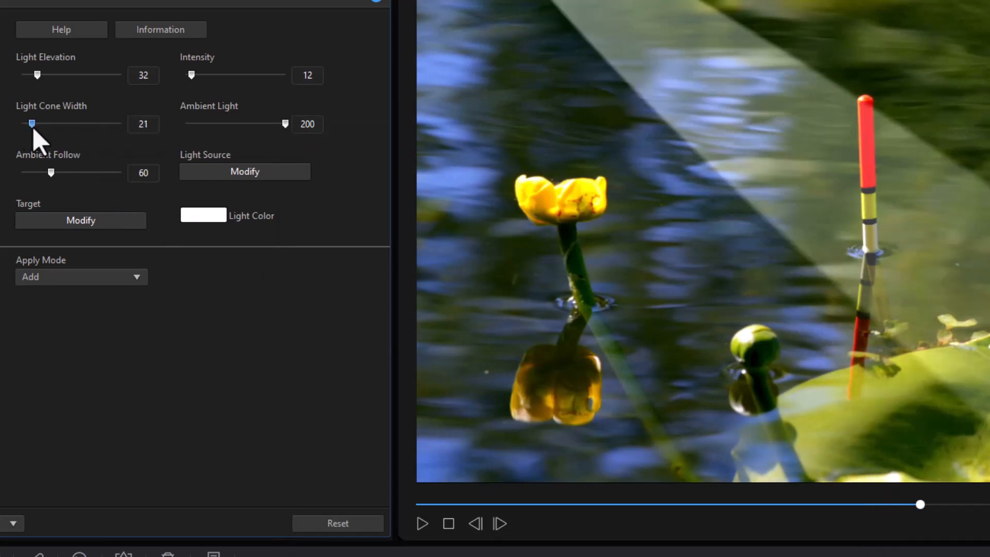
left_click(119, 227)
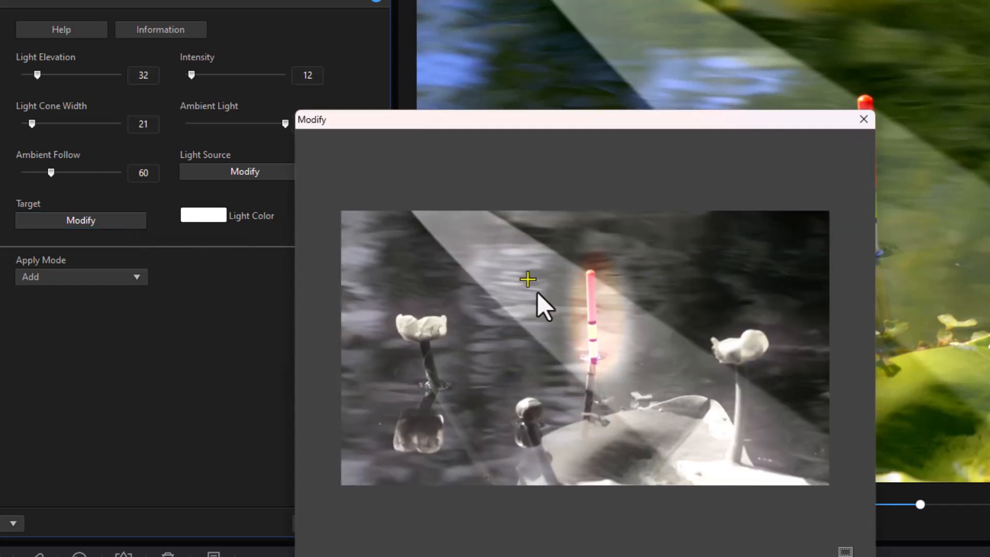
left_click_drag(526, 275, 532, 269)
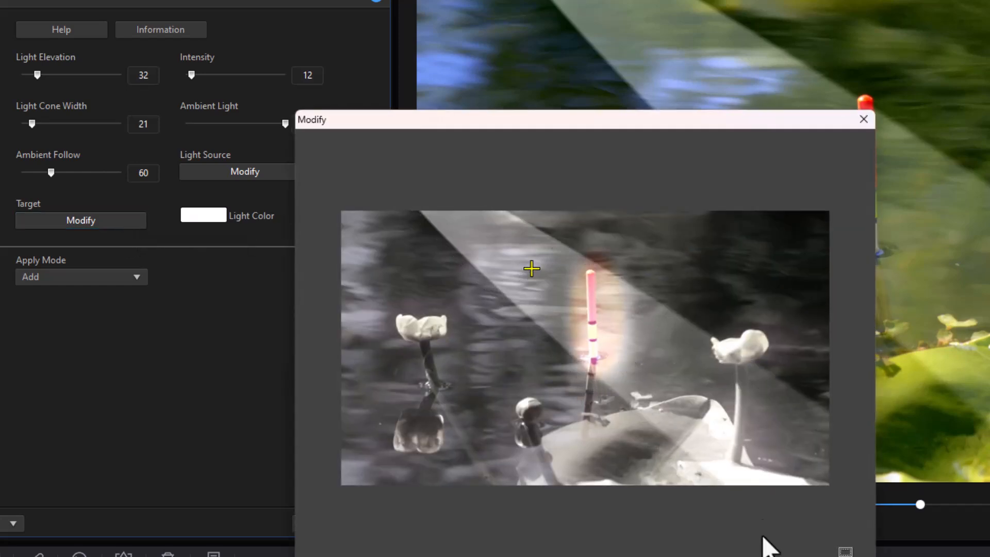
key("Return")
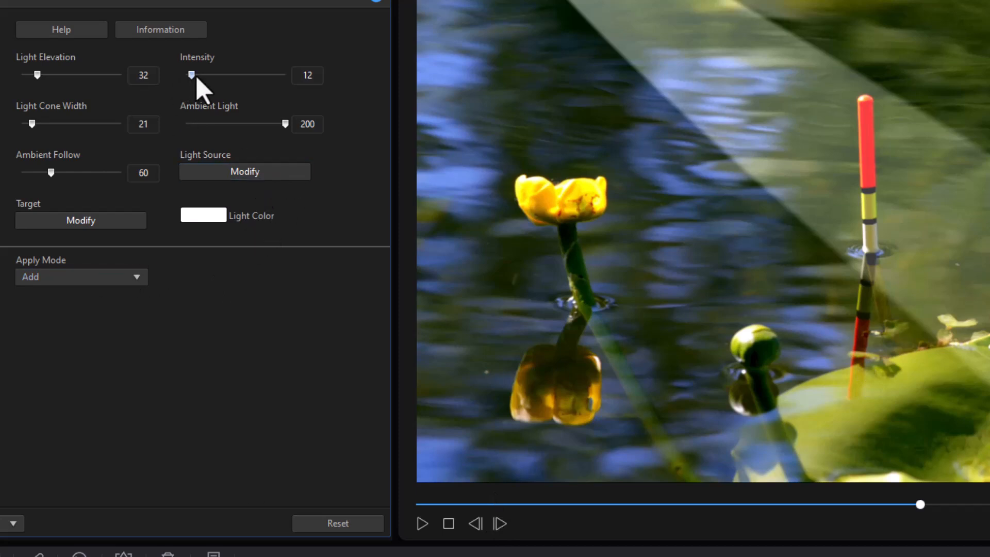
- Reduce the BCC Spotlight's intensity to 5 and play the clip to preview the light beam
left_click_drag(191, 74, 187, 75)
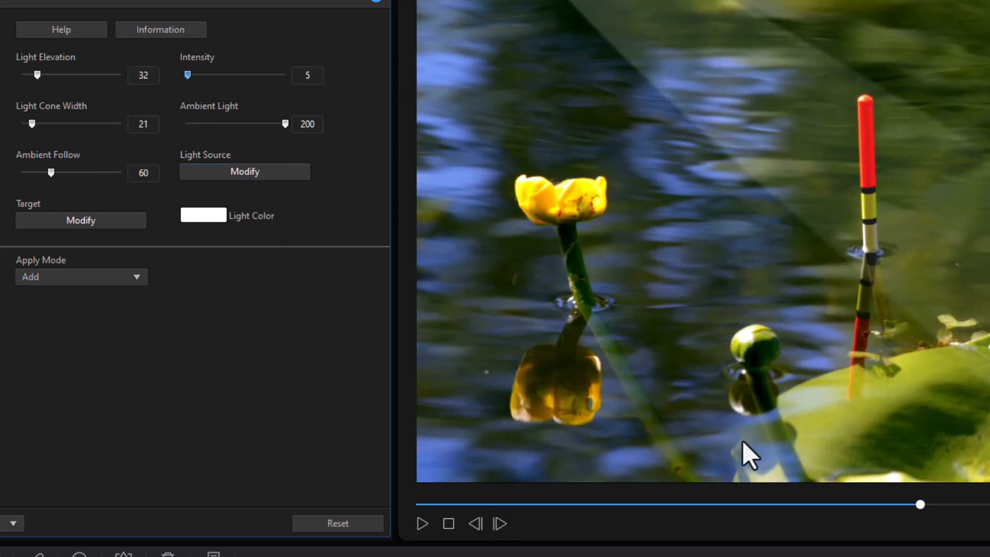
left_click(422, 526)
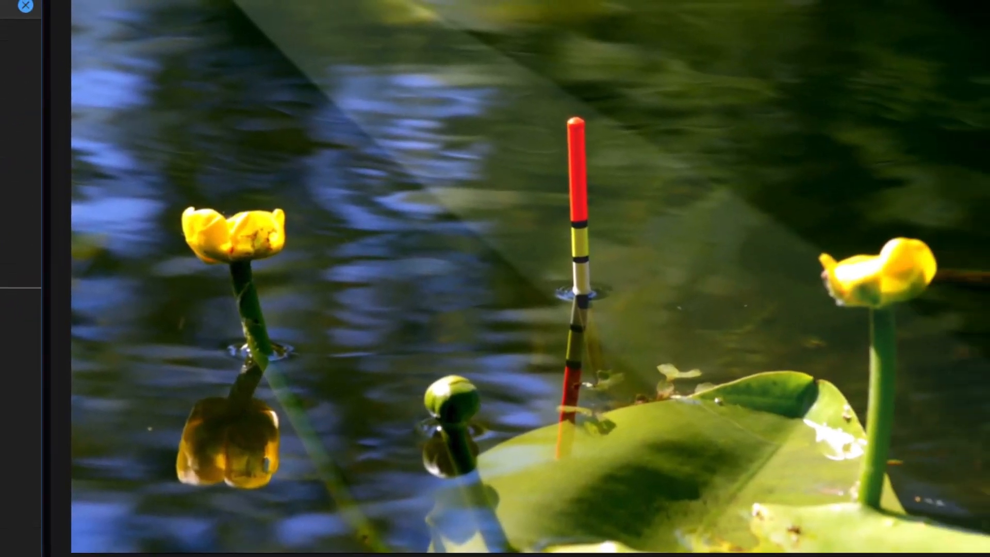